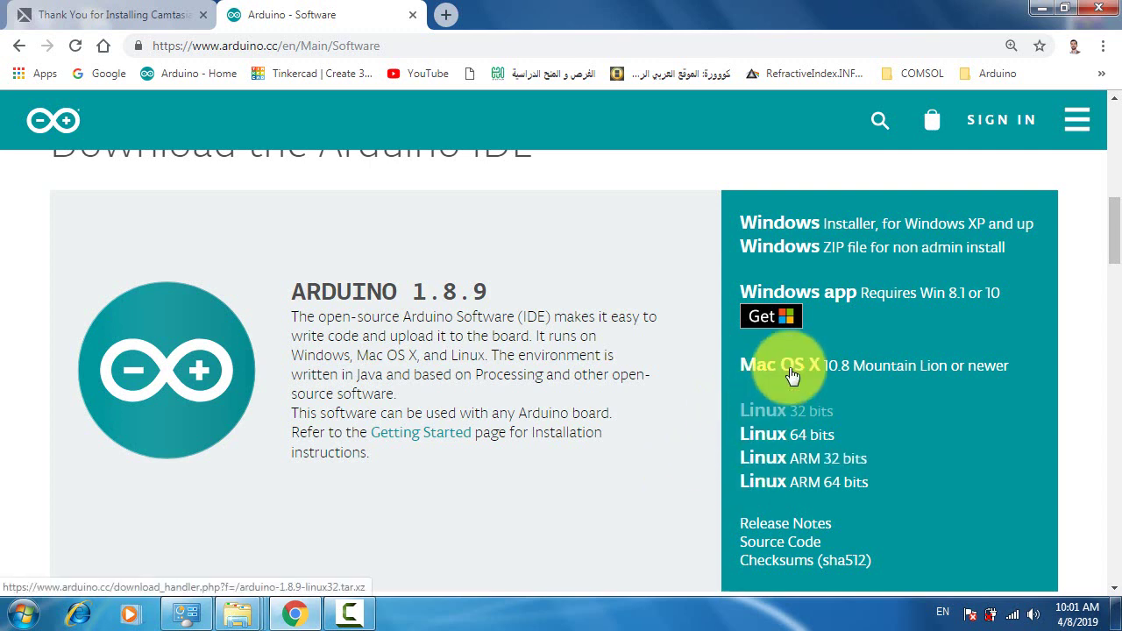
Download the Arduino 1.8.9 Windows Installer, choosing to just download without contributing.
{"action": "scroll", "coordinate": [780, 303], "scroll_direction": "up", "scroll_amount": 1}
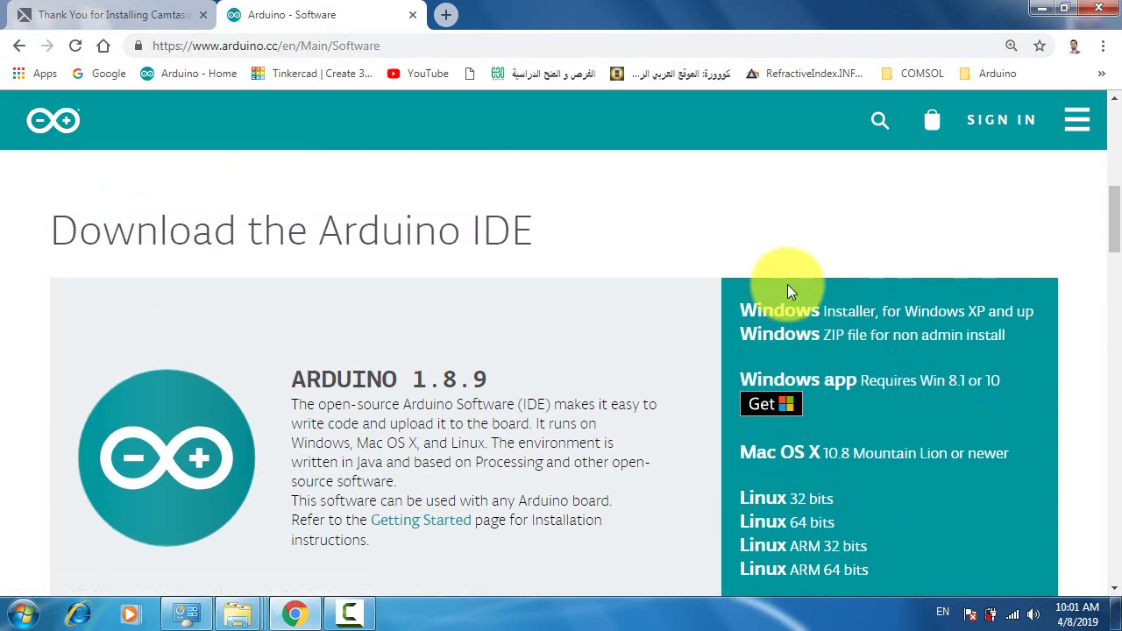
{"action": "left_click", "coordinate": [773, 314]}
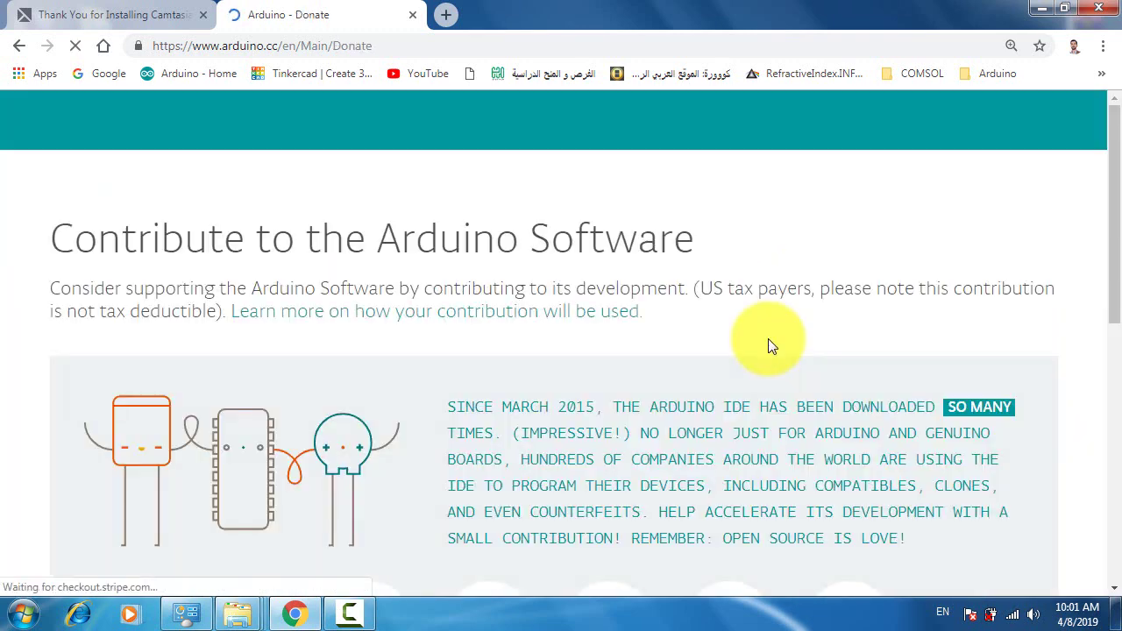
{"action": "scroll", "coordinate": [762, 335], "scroll_direction": "down", "scroll_amount": 2}
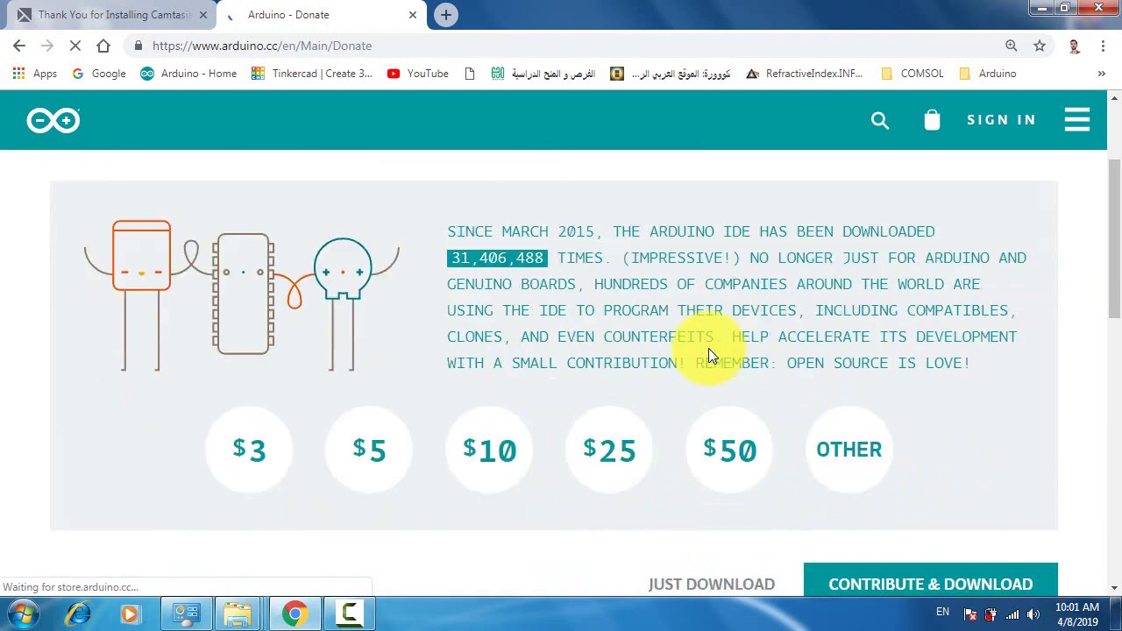
{"action": "scroll", "coordinate": [709, 348], "scroll_direction": "down", "scroll_amount": 1}
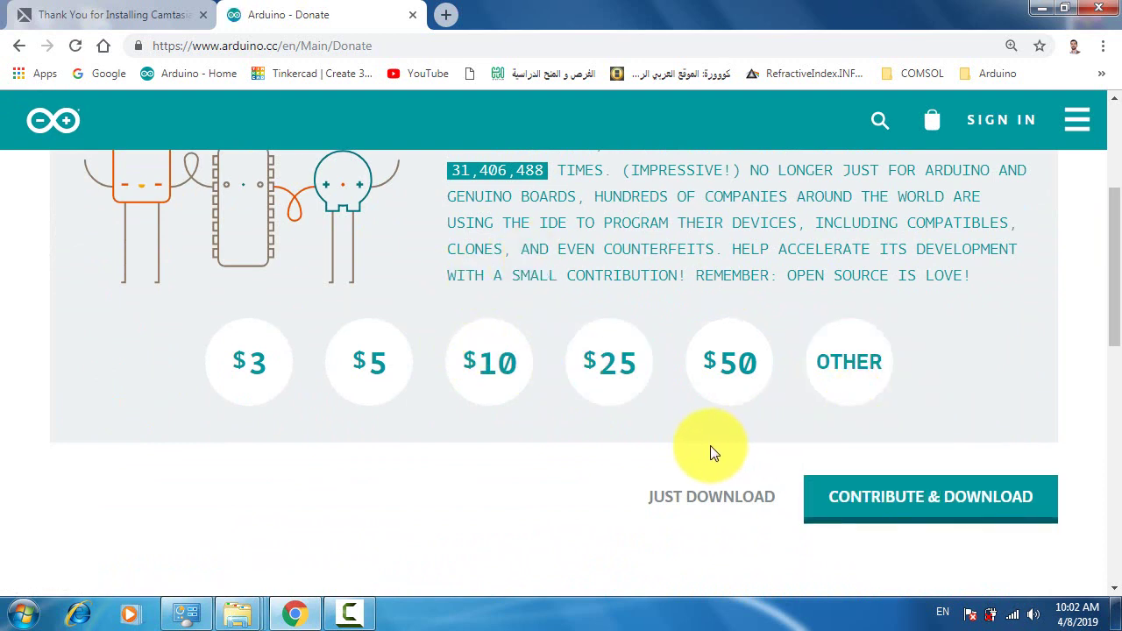
{"action": "left_click", "coordinate": [682, 496]}
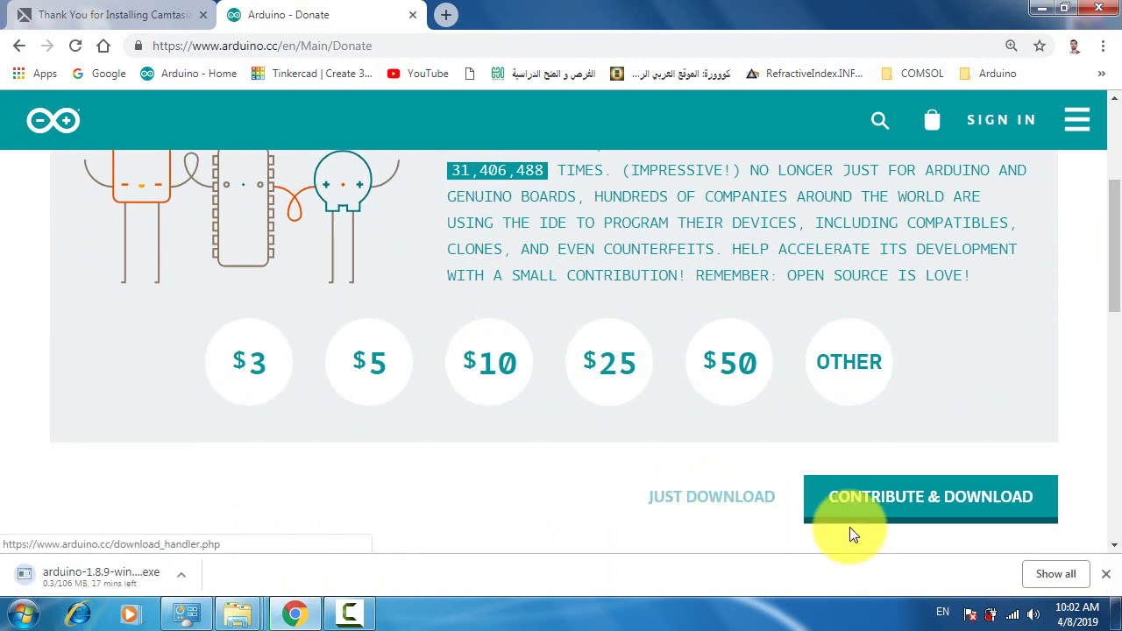
Pause the arduino-1.8.9-windows.exe download in the browser's downloads list and minimize the browser.
{"action": "left_click", "coordinate": [1065, 581]}
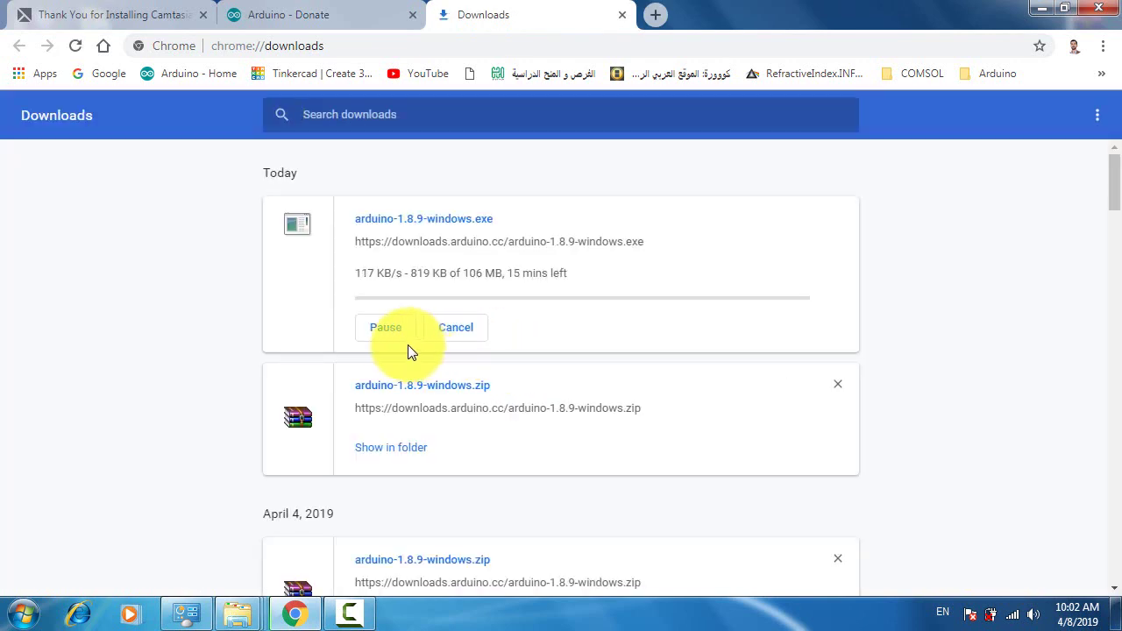
{"action": "left_click", "coordinate": [386, 338]}
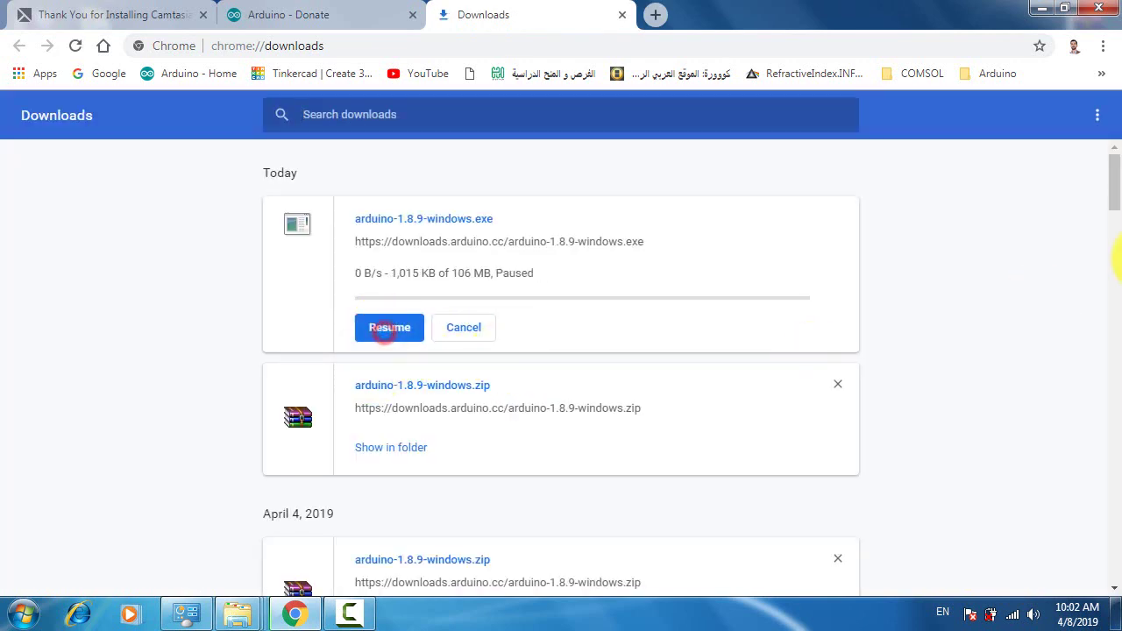
{"action": "left_click", "coordinate": [1041, 8]}
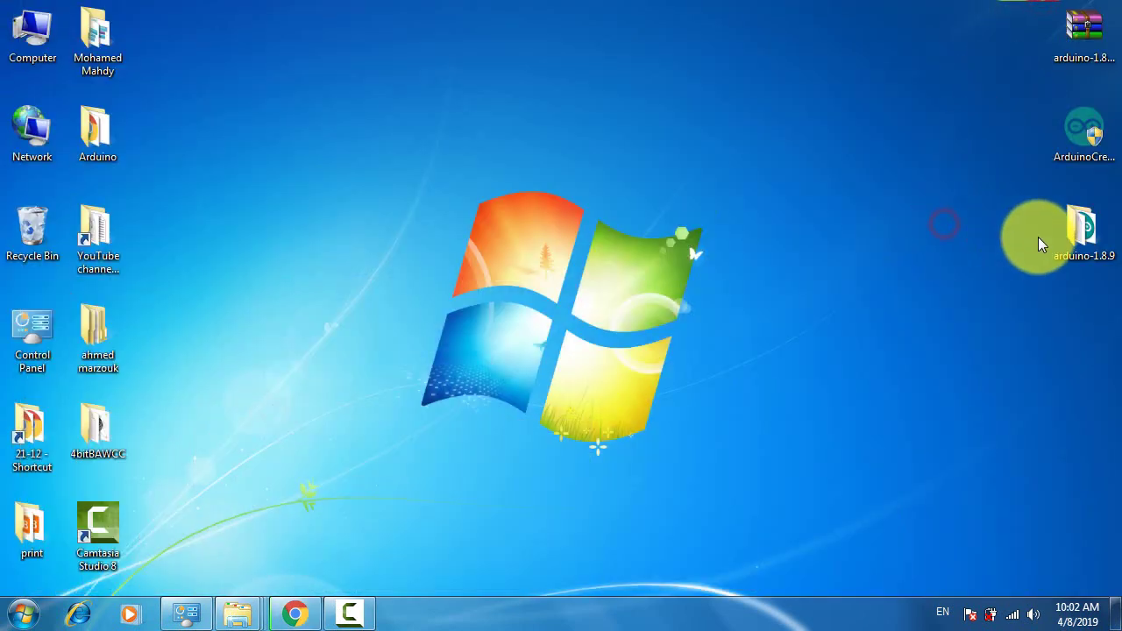
Launch the arduino application from the arduino-1.8.9 folder on the desktop and maximize its sketch window.
{"action": "left_click", "coordinate": [1065, 32]}
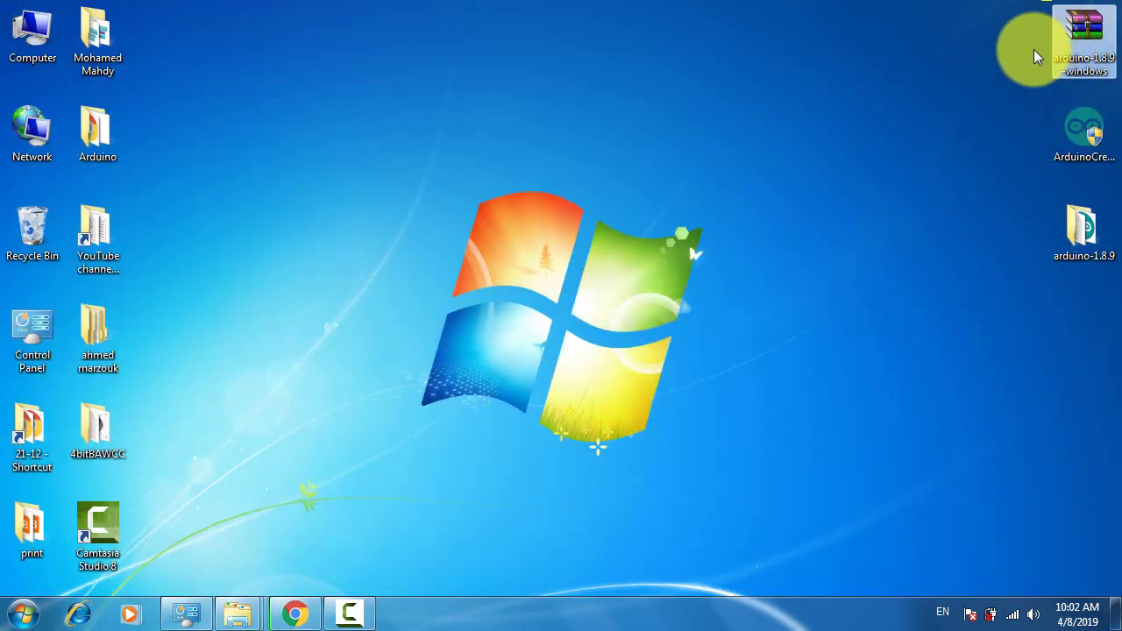
{"action": "left_click", "coordinate": [1083, 226]}
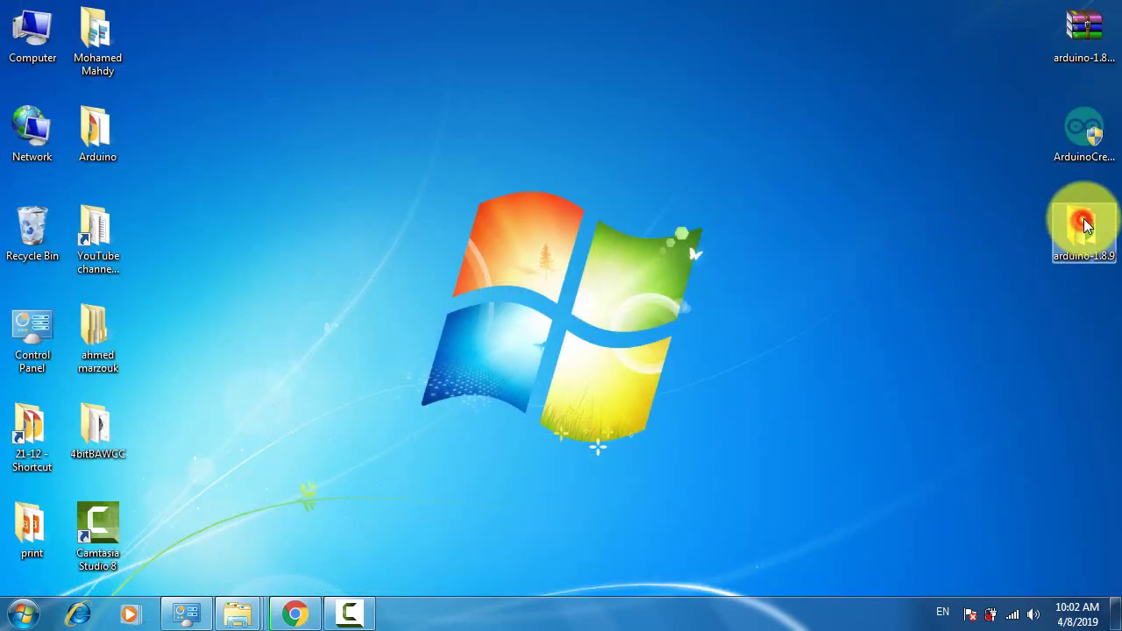
{"action": "double_click", "coordinate": [1085, 225]}
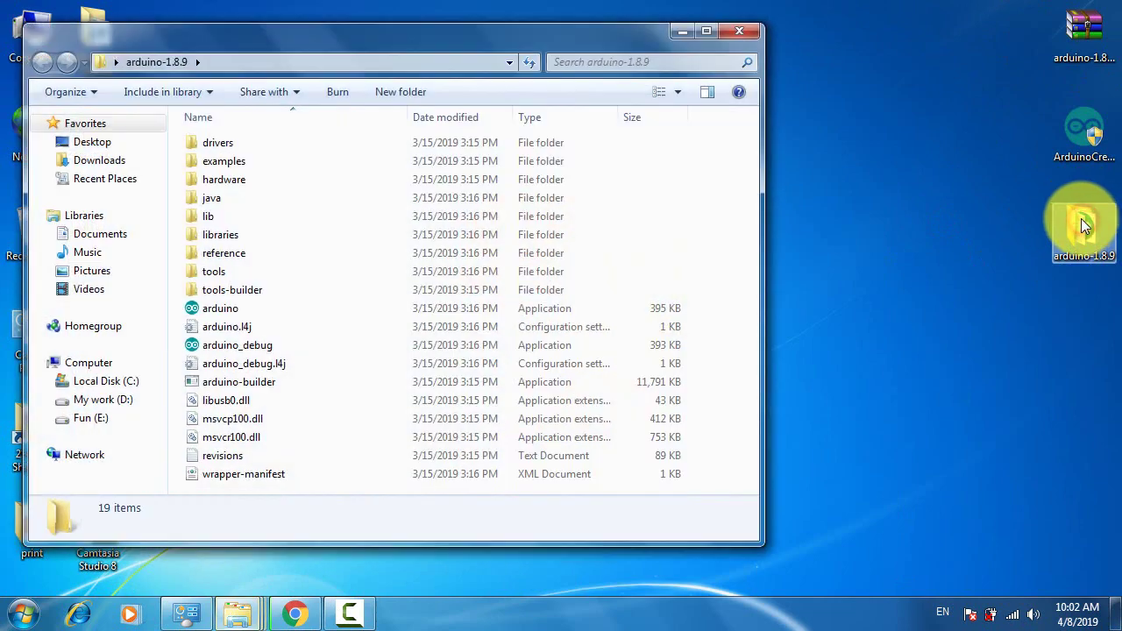
{"action": "left_click", "coordinate": [706, 33]}
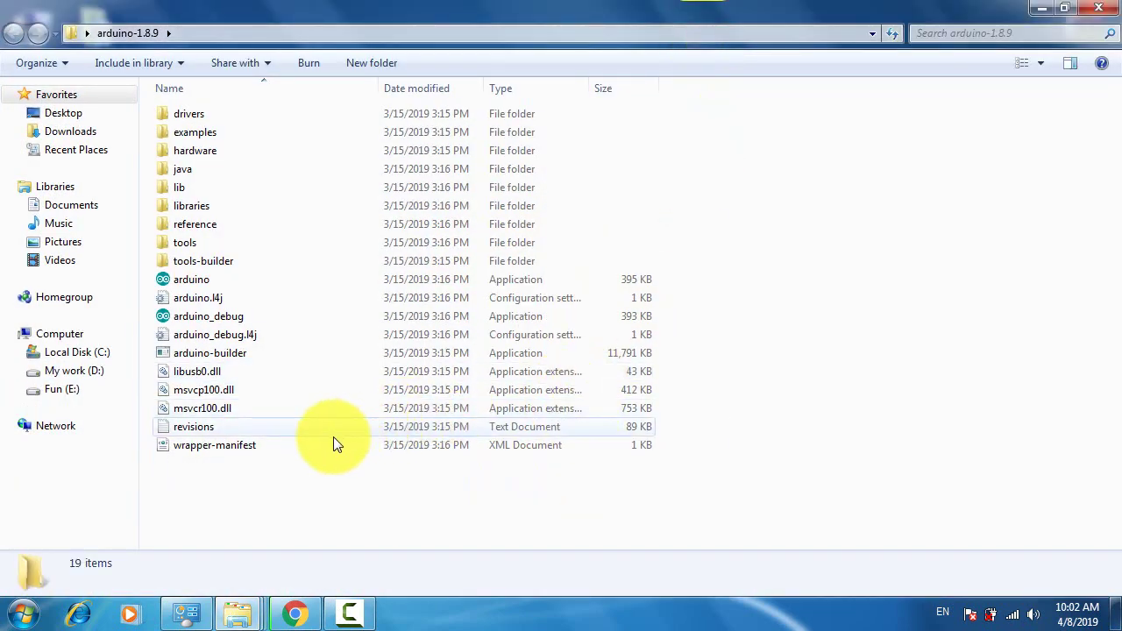
{"action": "double_click", "coordinate": [193, 279]}
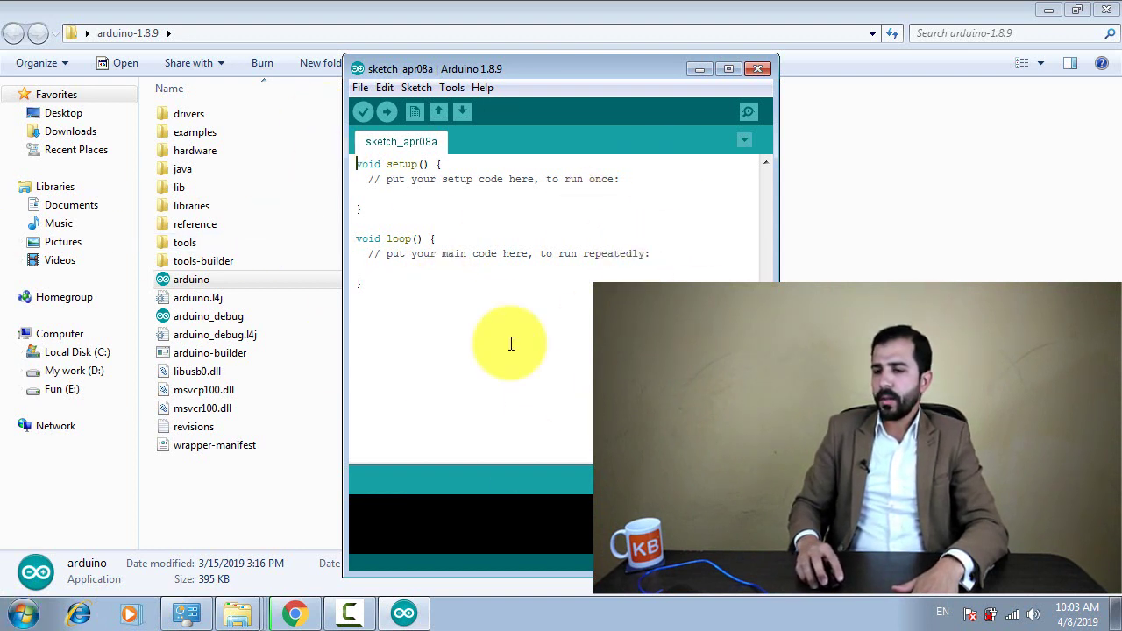
{"action": "double_click", "coordinate": [582, 64]}
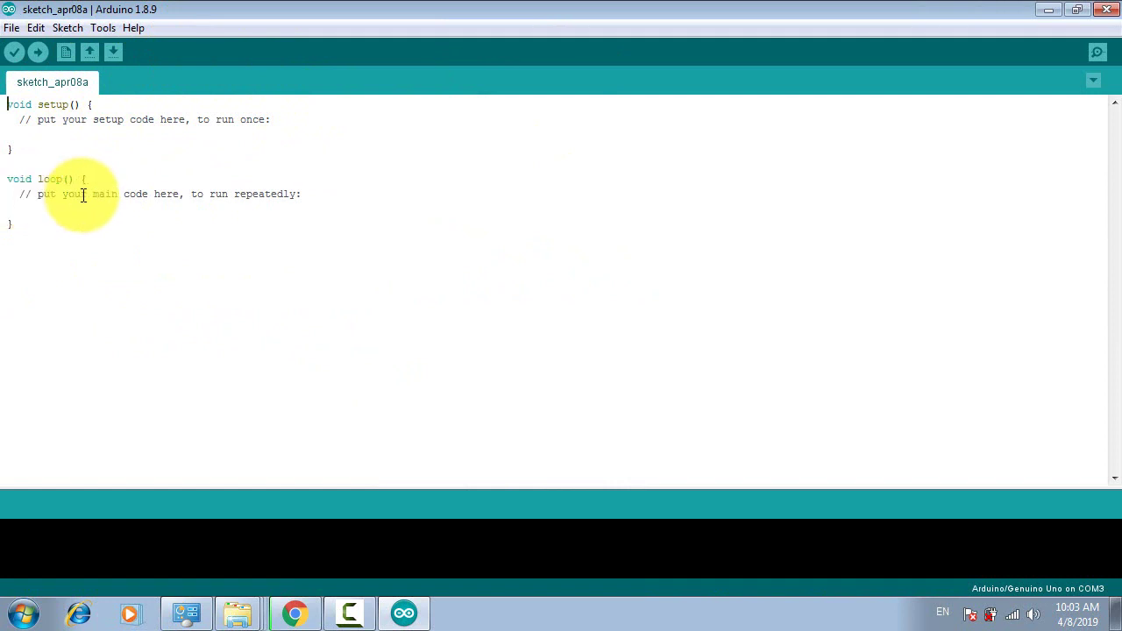
Open the built-in Blink example from 01.Basics in a maximized window and show its setup and loop code.
{"action": "left_click", "coordinate": [11, 27]}
{"action": "left_click", "coordinate": [154, 126]}
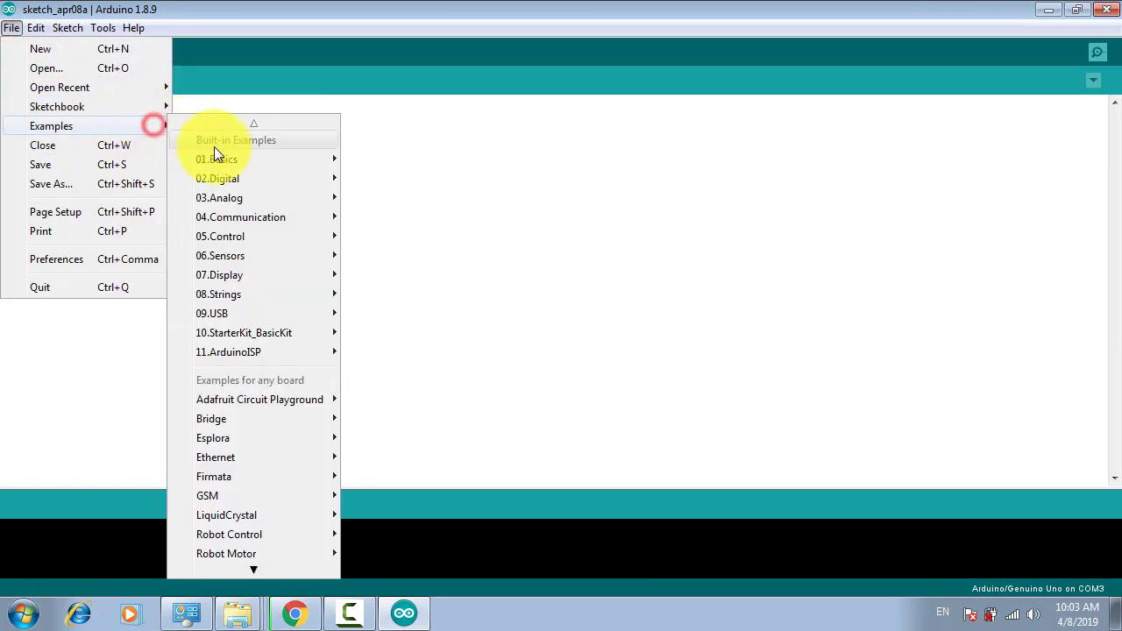
{"action": "mouse_move", "coordinate": [292, 165]}
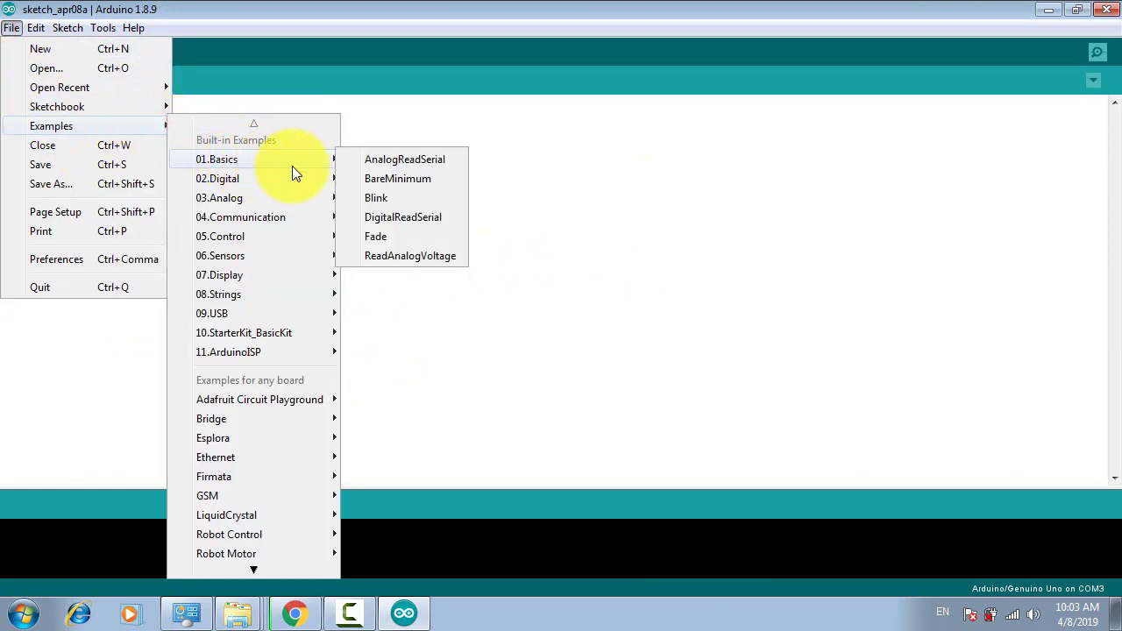
{"action": "left_click", "coordinate": [372, 194]}
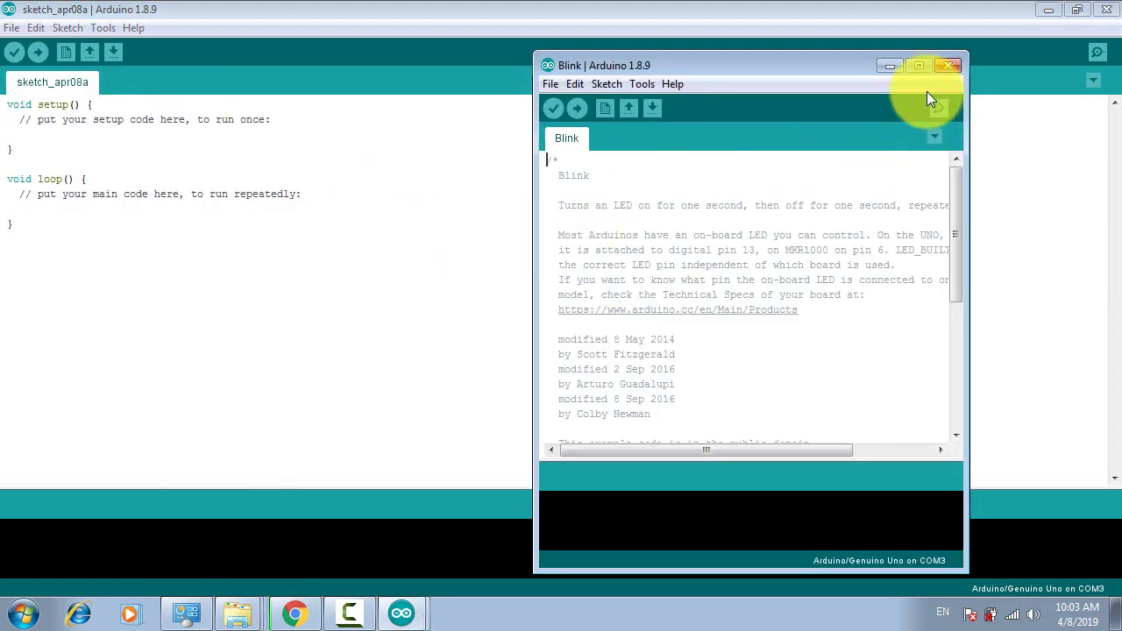
{"action": "left_click", "coordinate": [927, 68]}
{"action": "scroll", "coordinate": [146, 233], "scroll_direction": "down", "scroll_amount": 4}
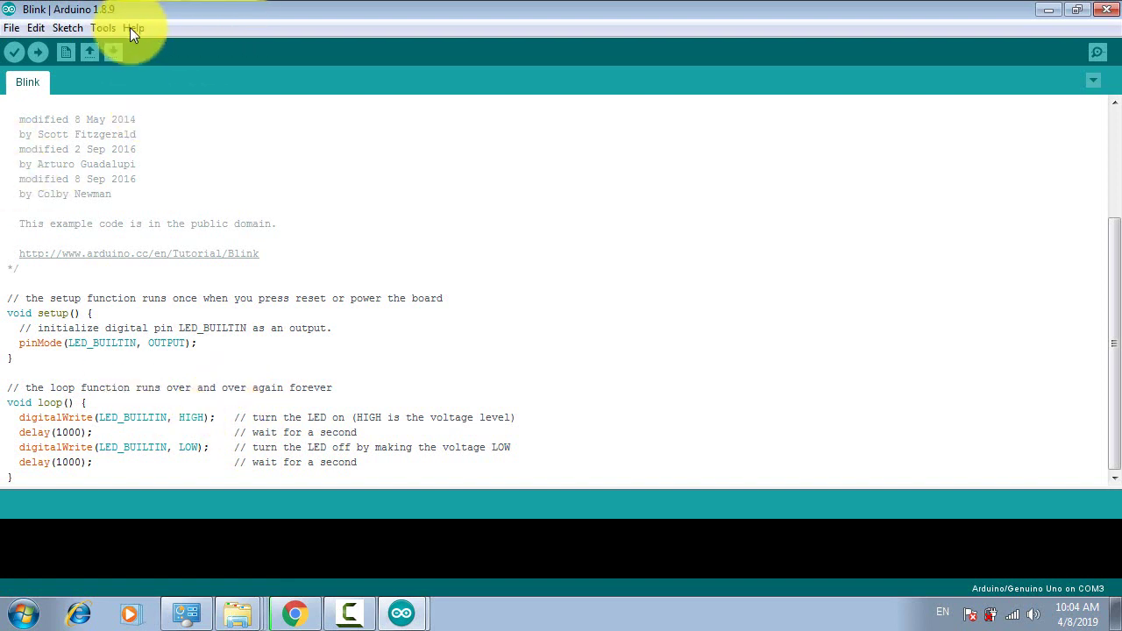
Verify the Blink sketch and upload it to the board.
{"action": "left_click", "coordinate": [14, 53]}
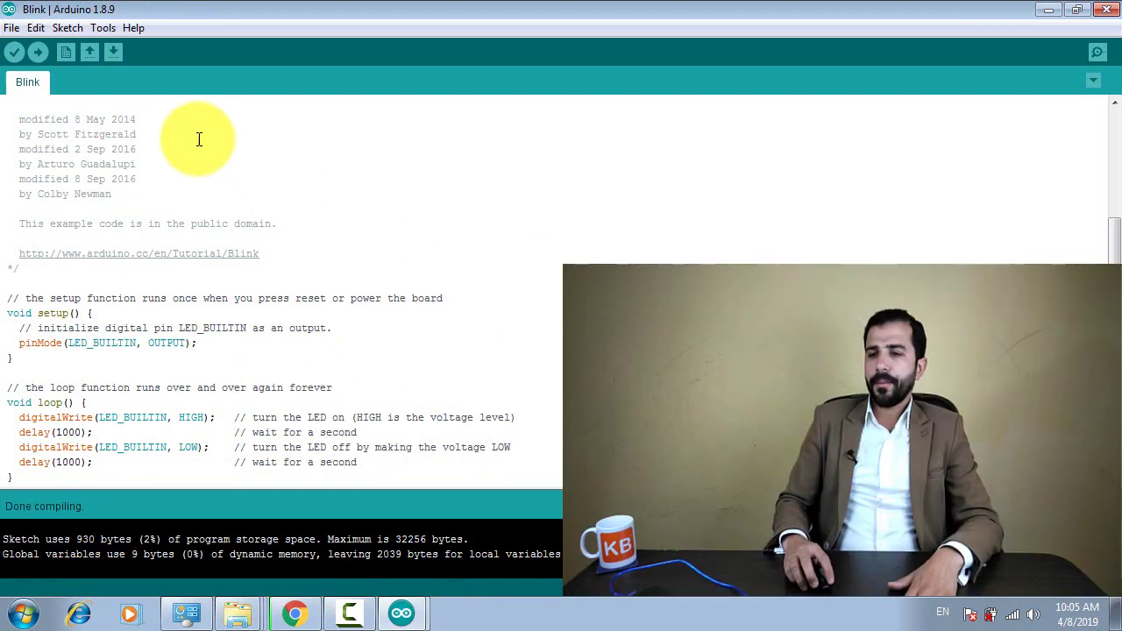
{"action": "left_click", "coordinate": [37, 54]}
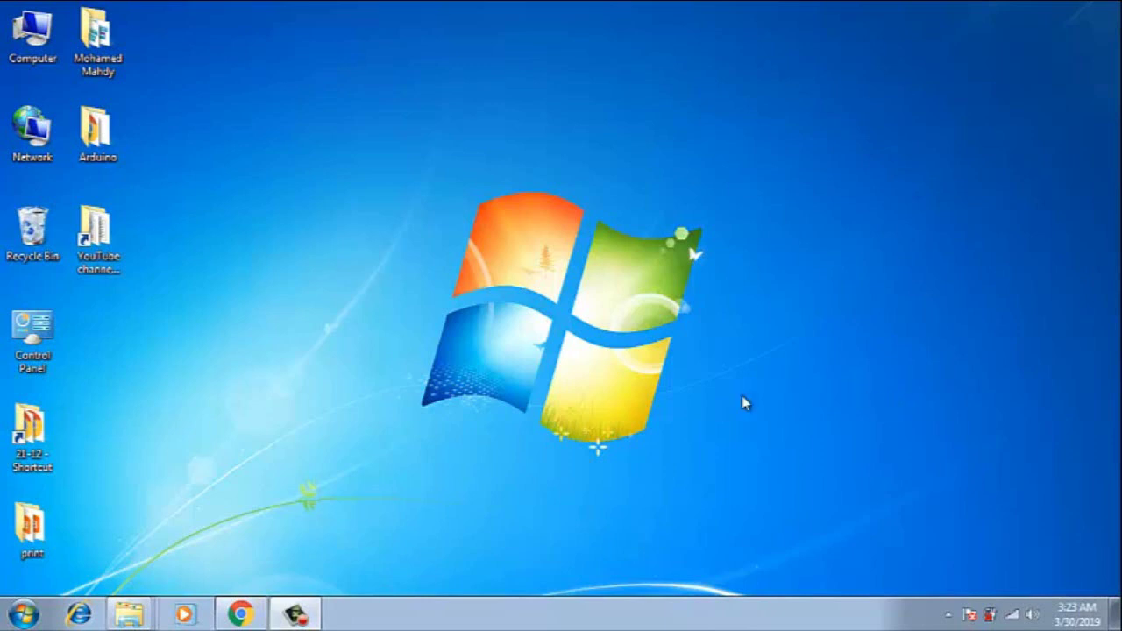
Switch to Chrome and reach the Arduino home page through a Google search for arduino.cc.
{"action": "left_click", "coordinate": [238, 617]}
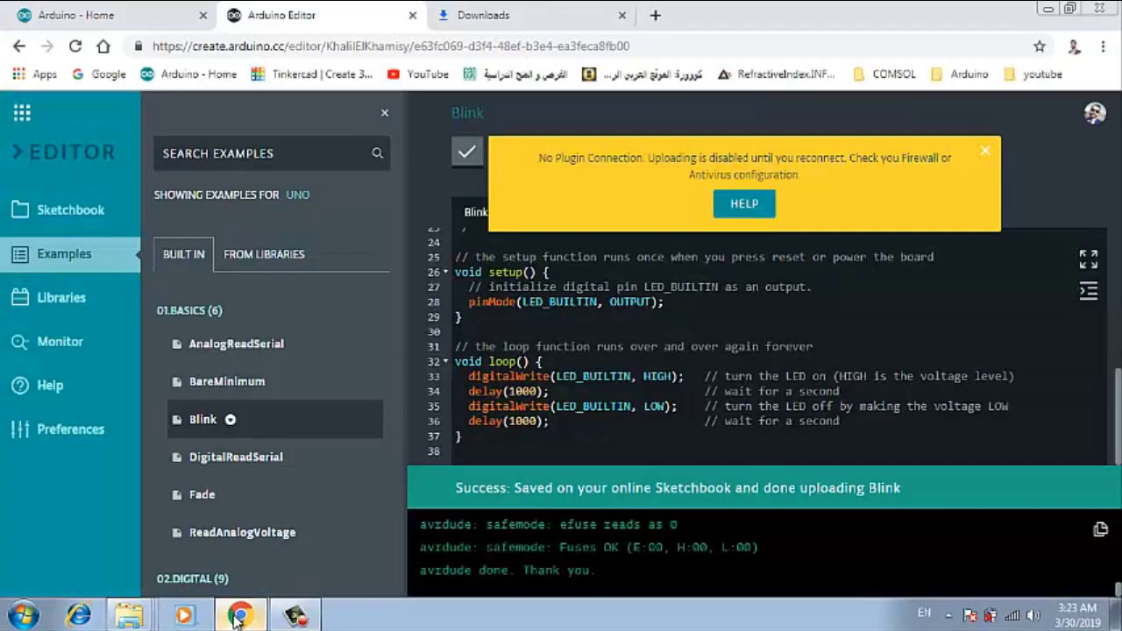
{"action": "left_click", "coordinate": [413, 15]}
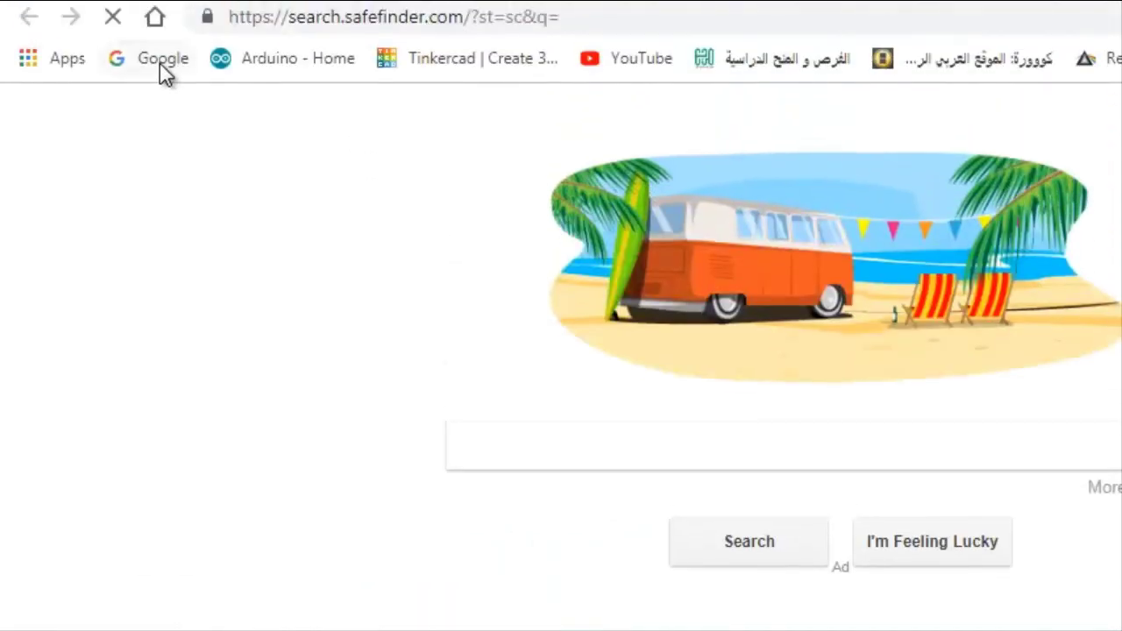
{"action": "left_click", "coordinate": [160, 64]}
{"action": "left_click", "coordinate": [756, 590]}
{"action": "type", "text": "a"}
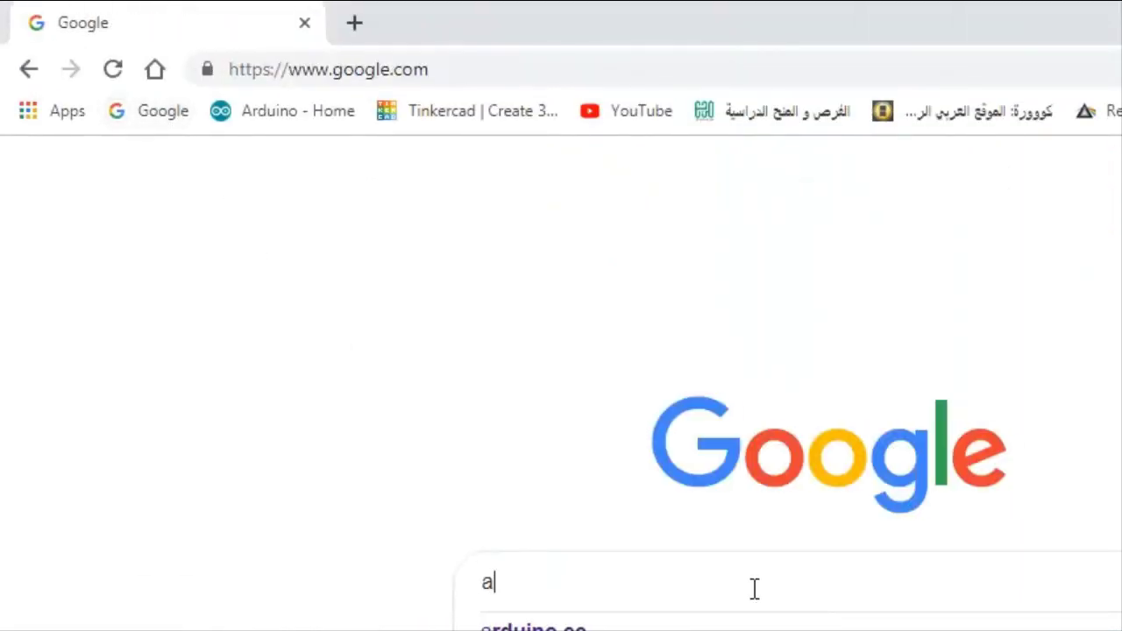
{"action": "left_click", "coordinate": [666, 625]}
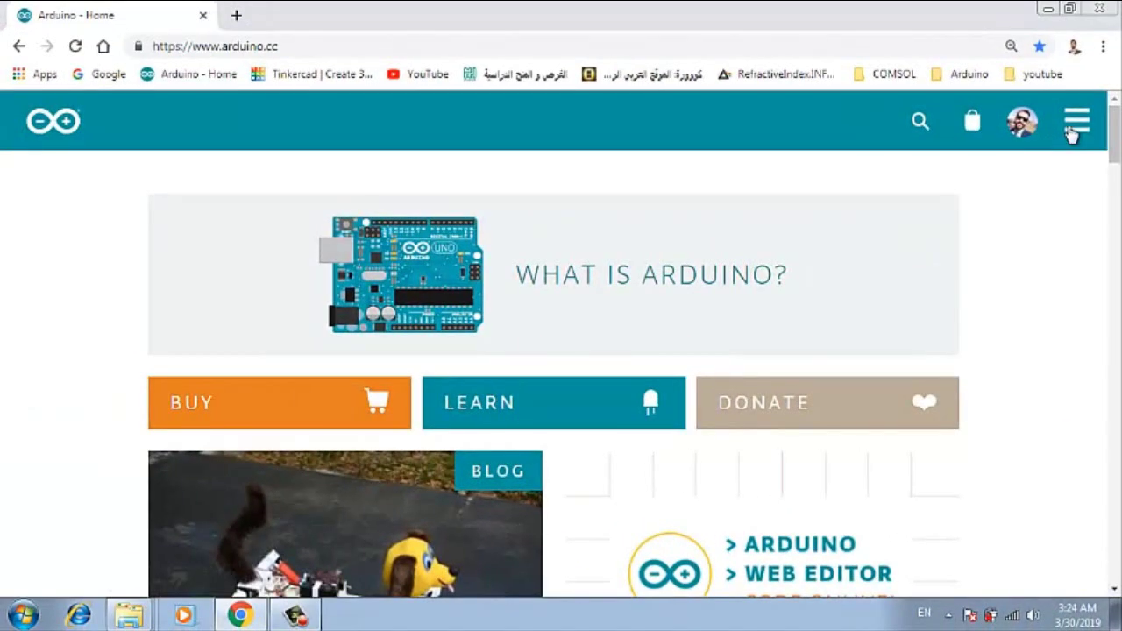
Go from the Arduino site's Software section to Arduino Create and open the Arduino Web Editor.
{"action": "left_click", "coordinate": [1071, 130]}
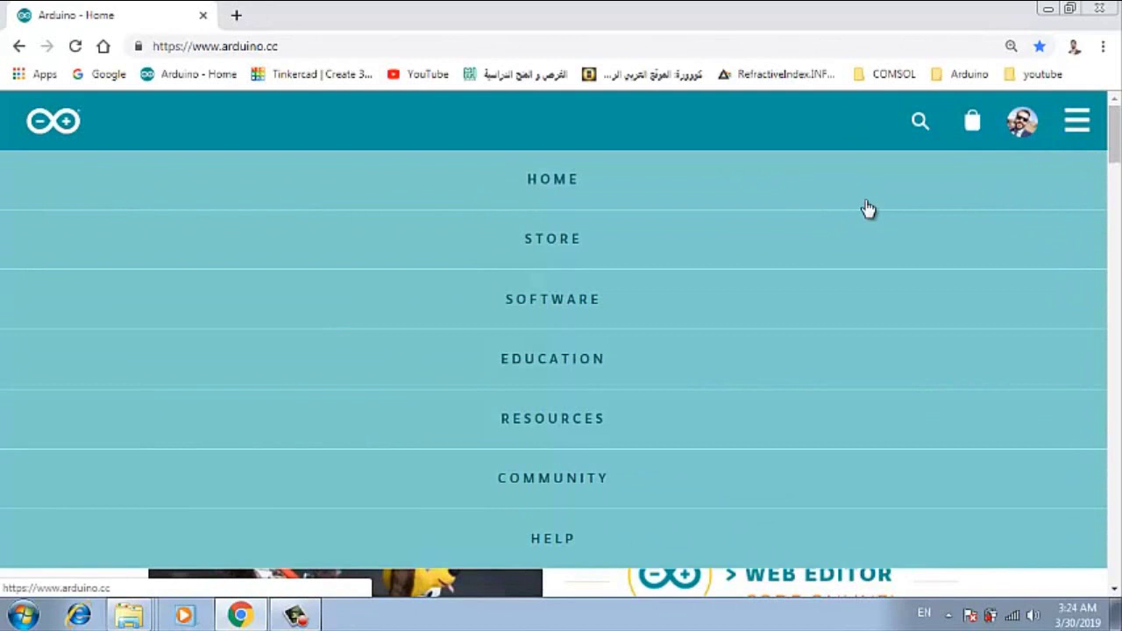
{"action": "left_click", "coordinate": [1082, 135]}
{"action": "left_click", "coordinate": [1081, 130]}
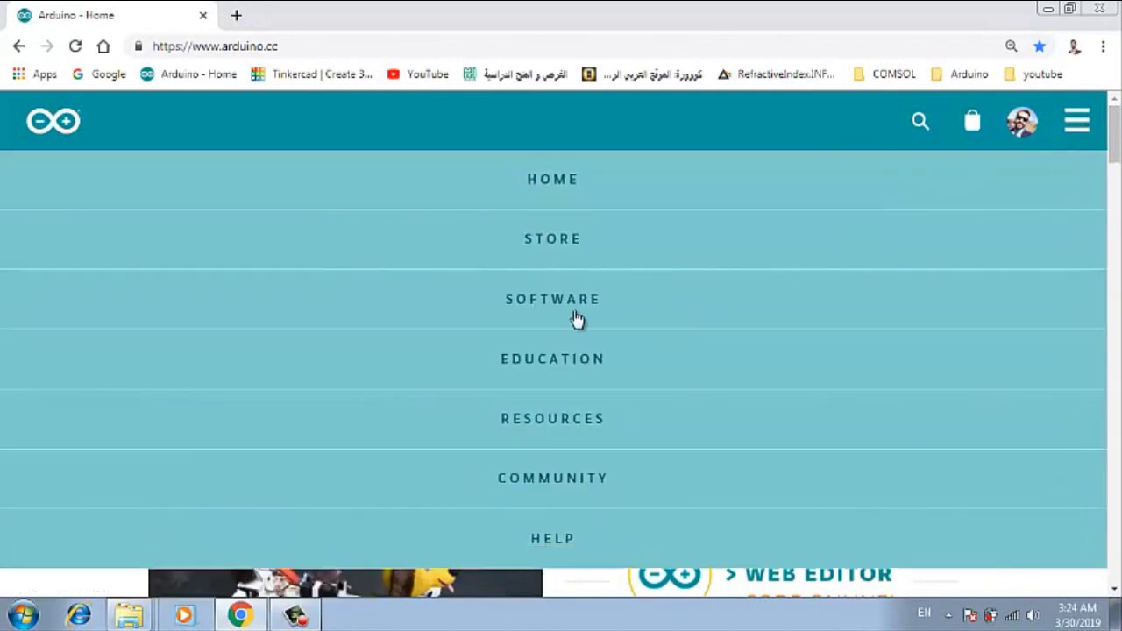
{"action": "left_click", "coordinate": [579, 320]}
{"action": "left_click", "coordinate": [567, 351]}
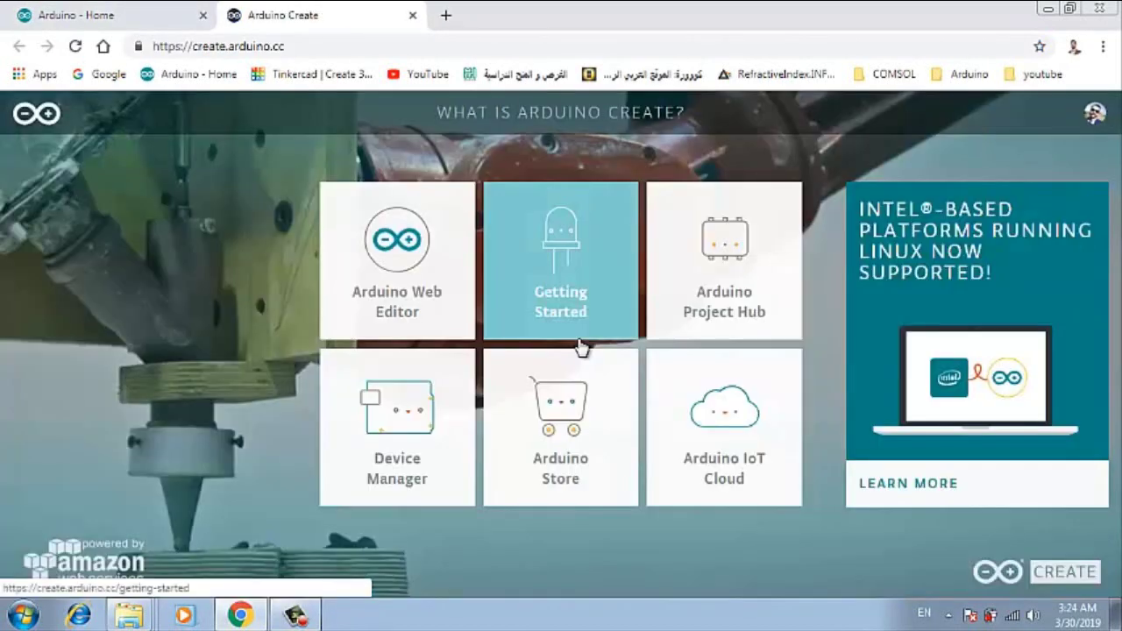
{"action": "left_click", "coordinate": [441, 268]}
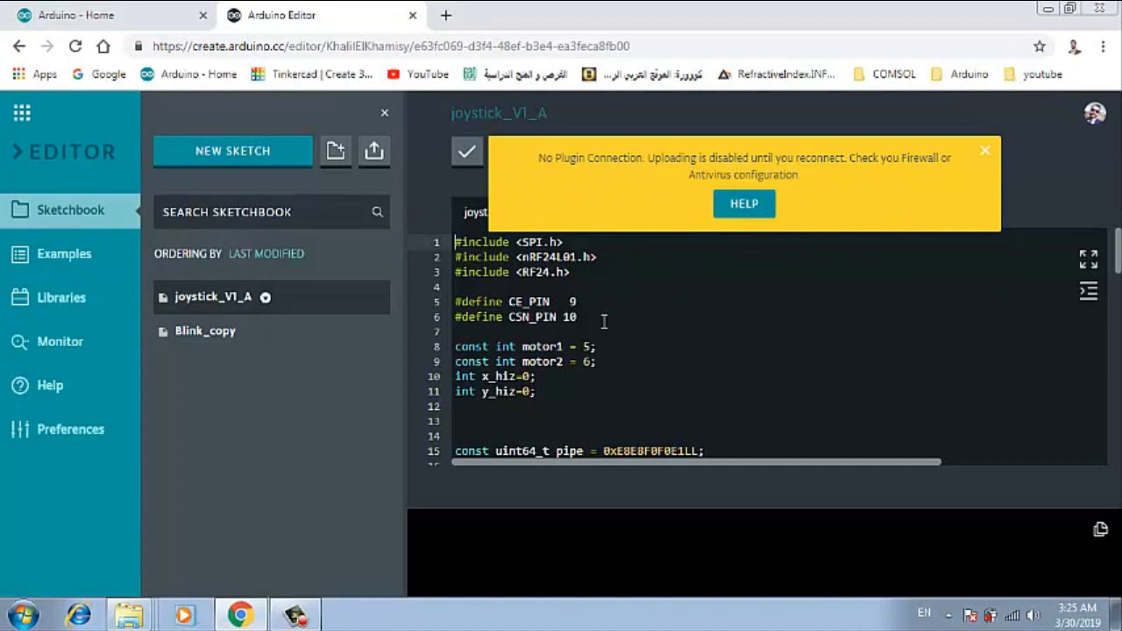
Open the help for the missing plugin connection and download the Arduino Plugin for Windows.
{"action": "left_click", "coordinate": [768, 203]}
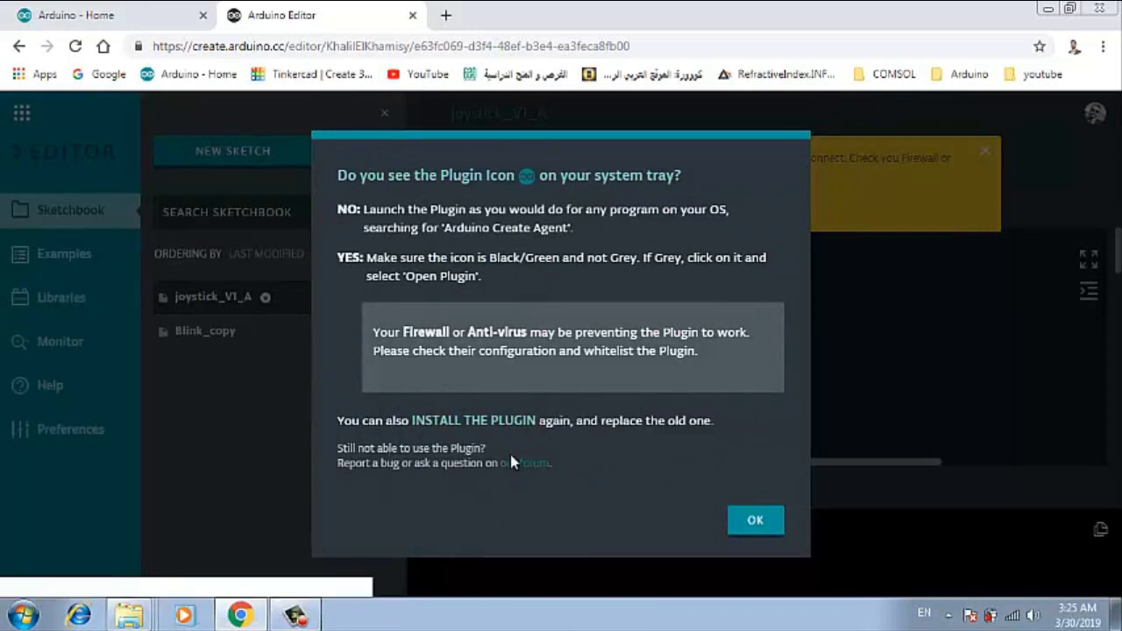
{"action": "left_click", "coordinate": [501, 422]}
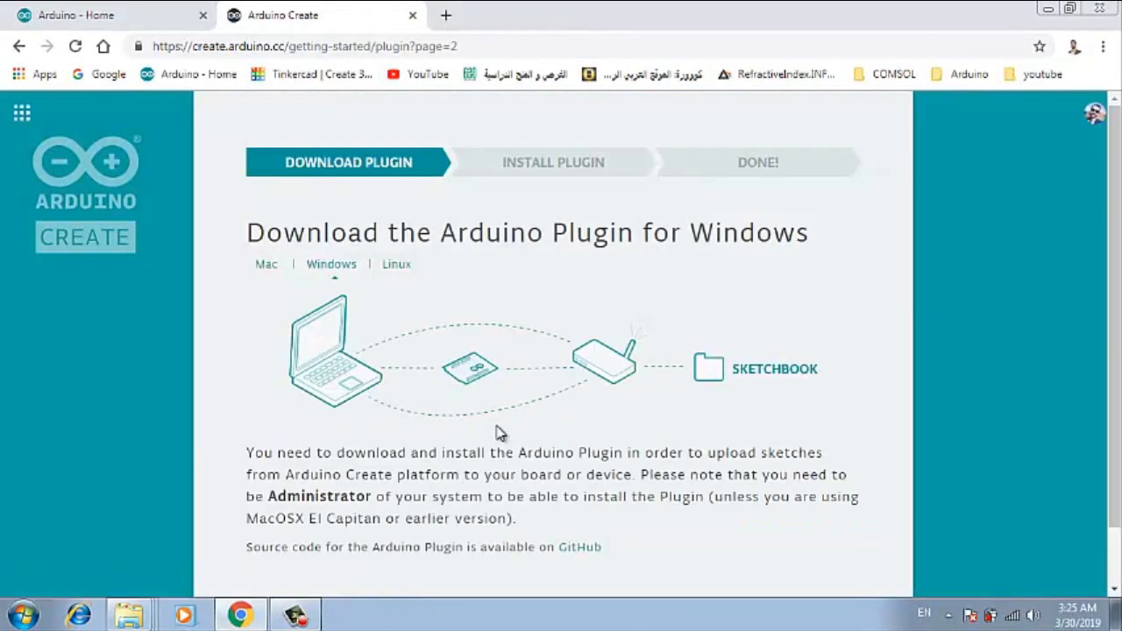
{"action": "scroll", "coordinate": [649, 377], "scroll_direction": "down", "scroll_amount": 1}
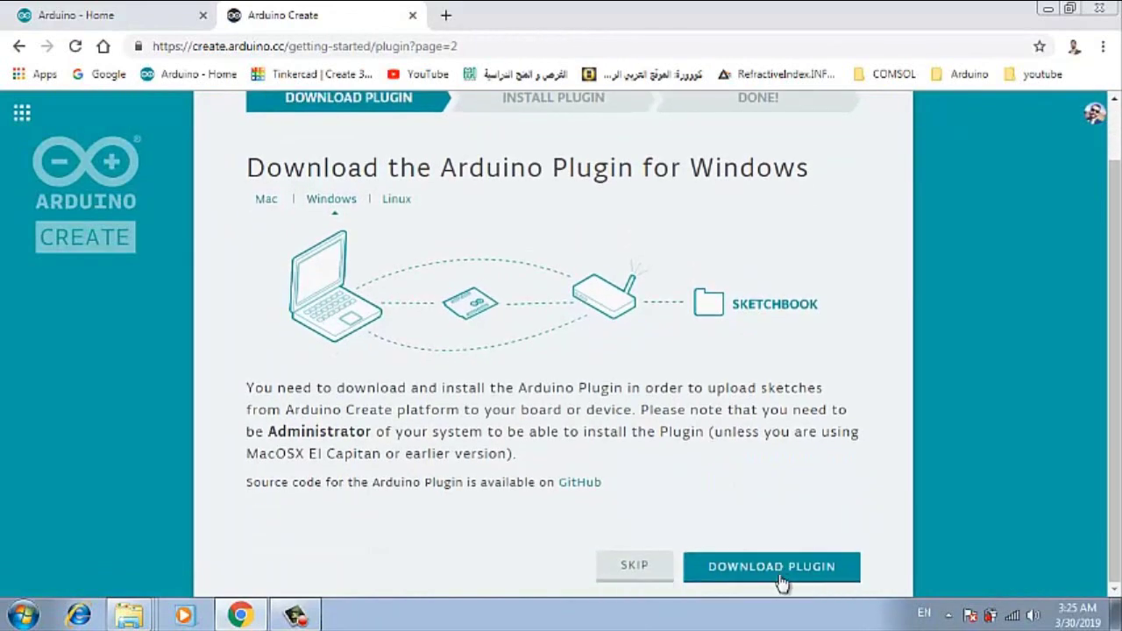
{"action": "left_click", "coordinate": [779, 578]}
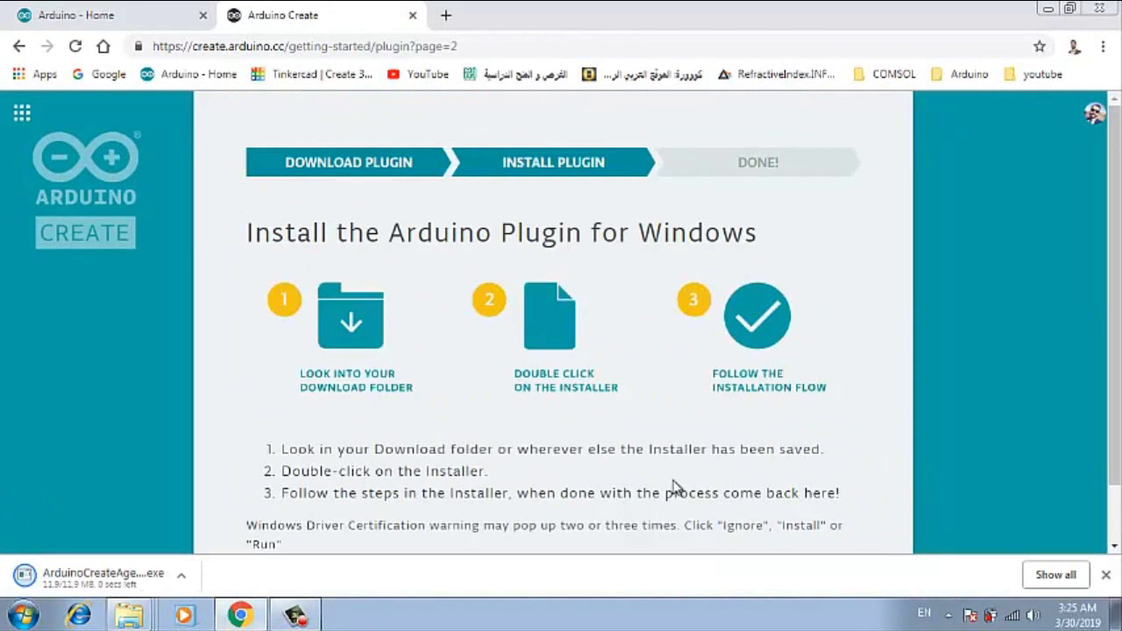
Show the newly downloaded ArduinoCreateAgent installer in its download folder and cut the file.
{"action": "left_click", "coordinate": [1056, 575]}
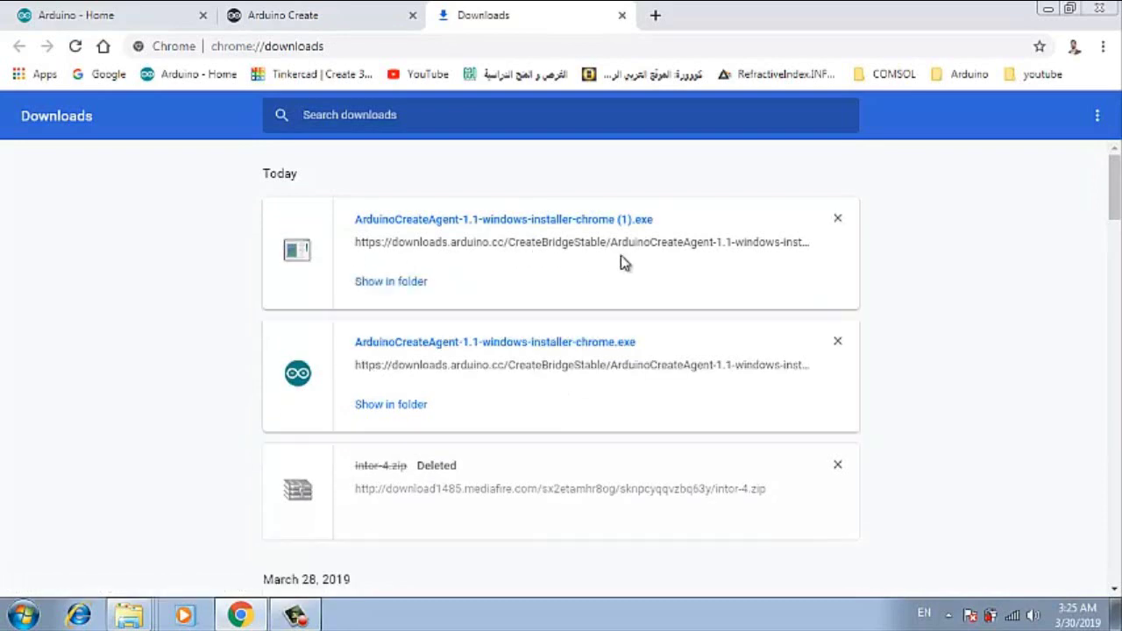
{"action": "left_click", "coordinate": [391, 282]}
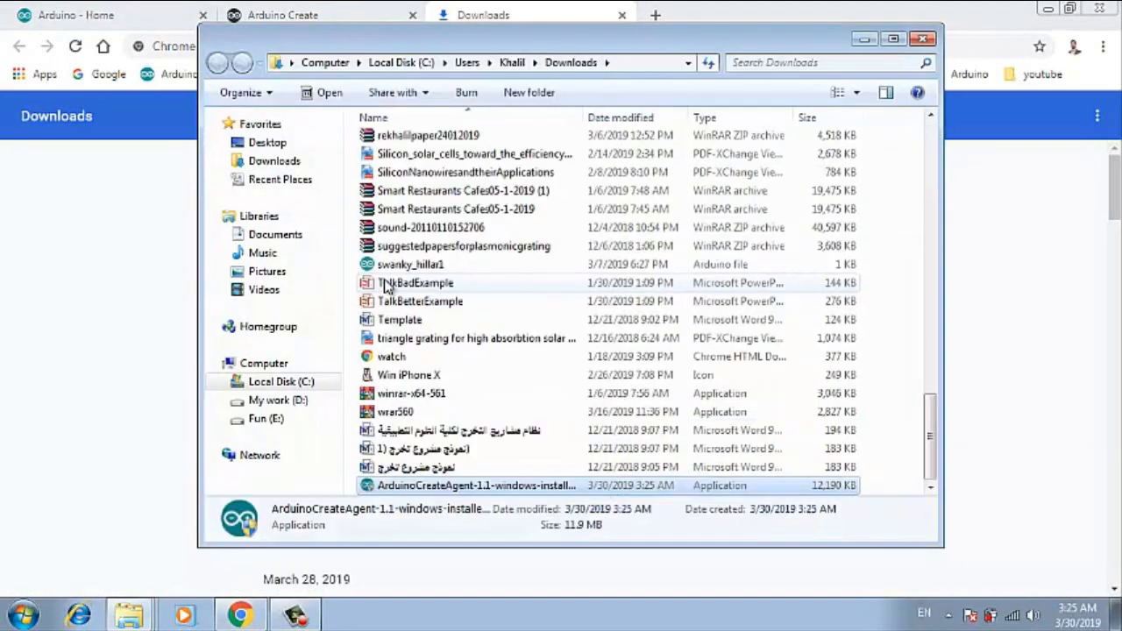
{"action": "double_click", "coordinate": [475, 486]}
{"action": "right_click", "coordinate": [474, 486]}
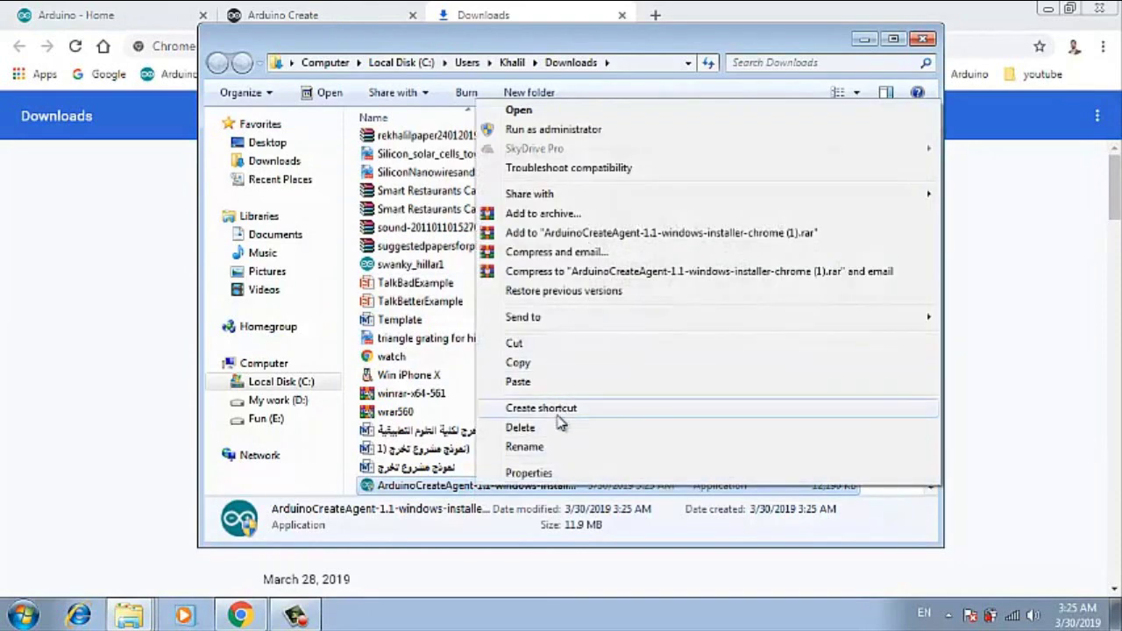
{"action": "left_click", "coordinate": [544, 343]}
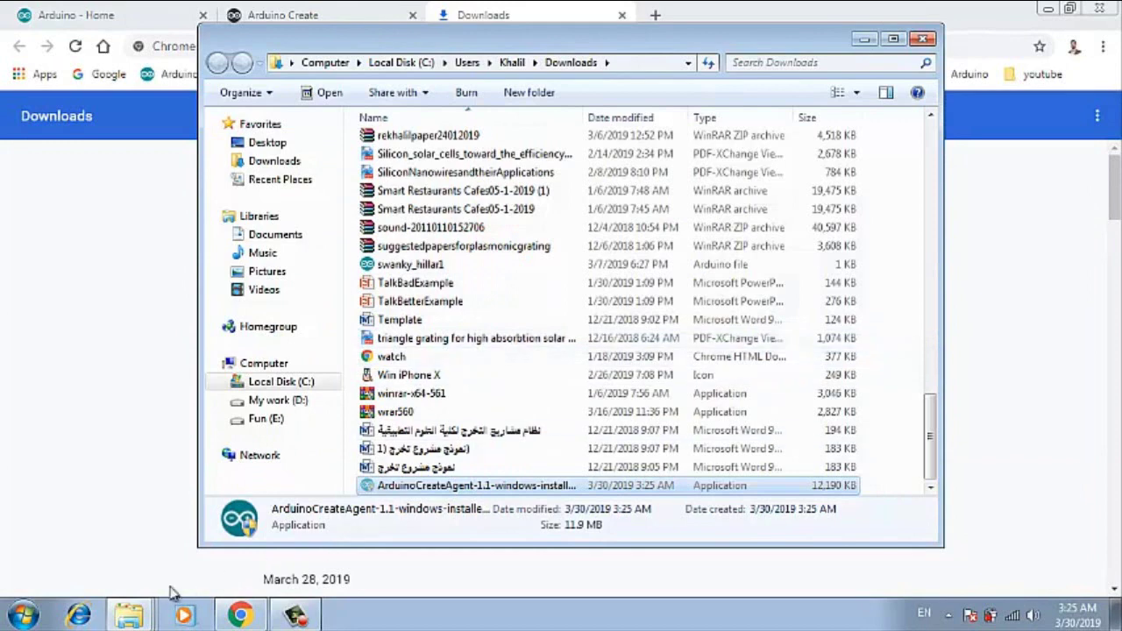
Run ArduinoCreateAgent-1.1-windows-installer-chrome as administrator from the "Arduino programming without IDE" folder.
{"action": "right_click", "coordinate": [136, 616]}
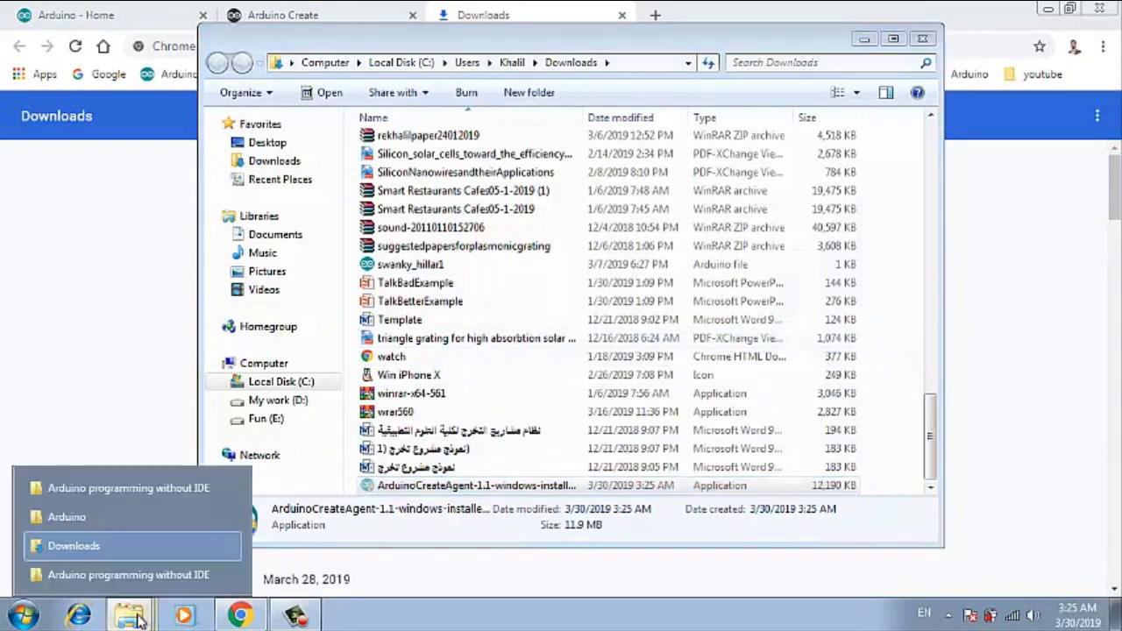
{"action": "left_click", "coordinate": [154, 495]}
{"action": "right_click", "coordinate": [298, 364]}
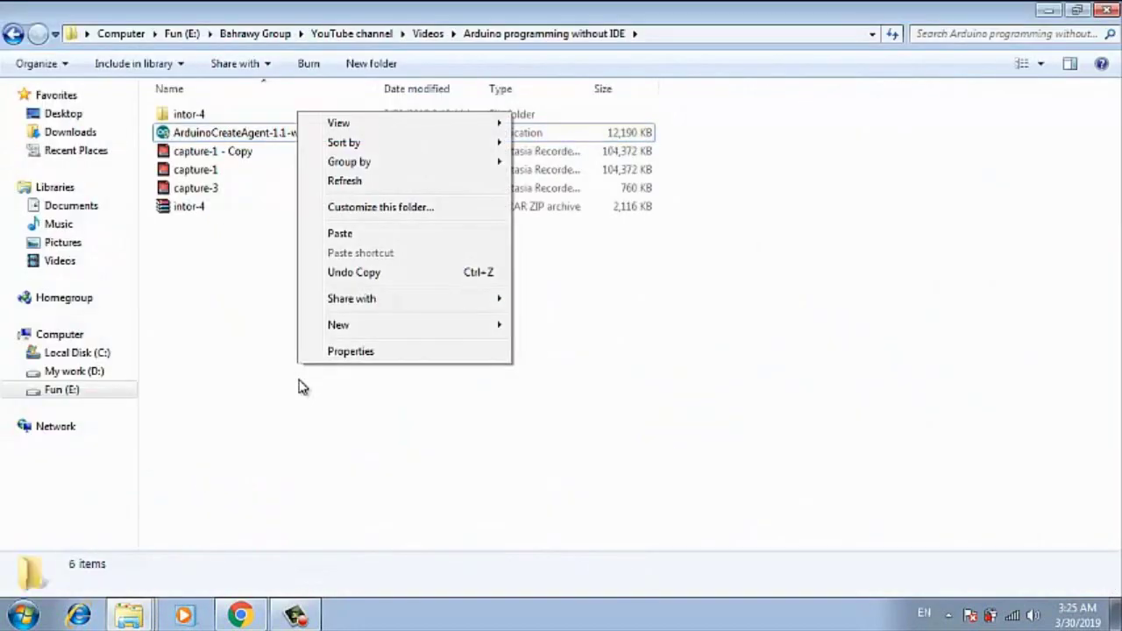
{"action": "left_click", "coordinate": [355, 182]}
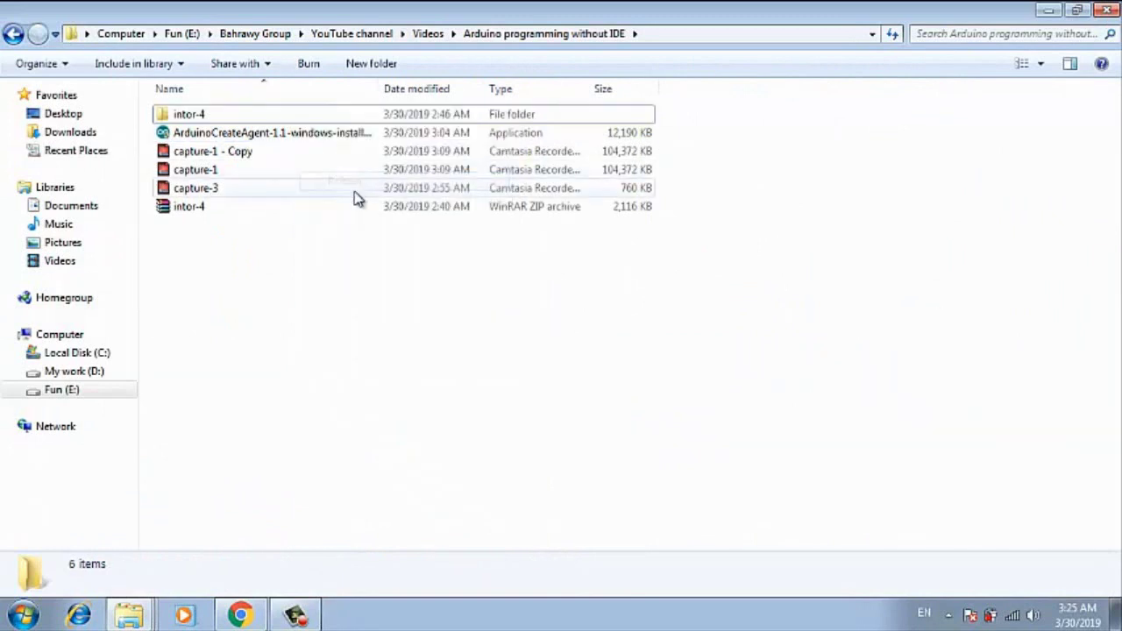
{"action": "left_click_drag", "start_coordinate": [381, 80], "coordinate": [484, 84]}
{"action": "left_click", "coordinate": [263, 137]}
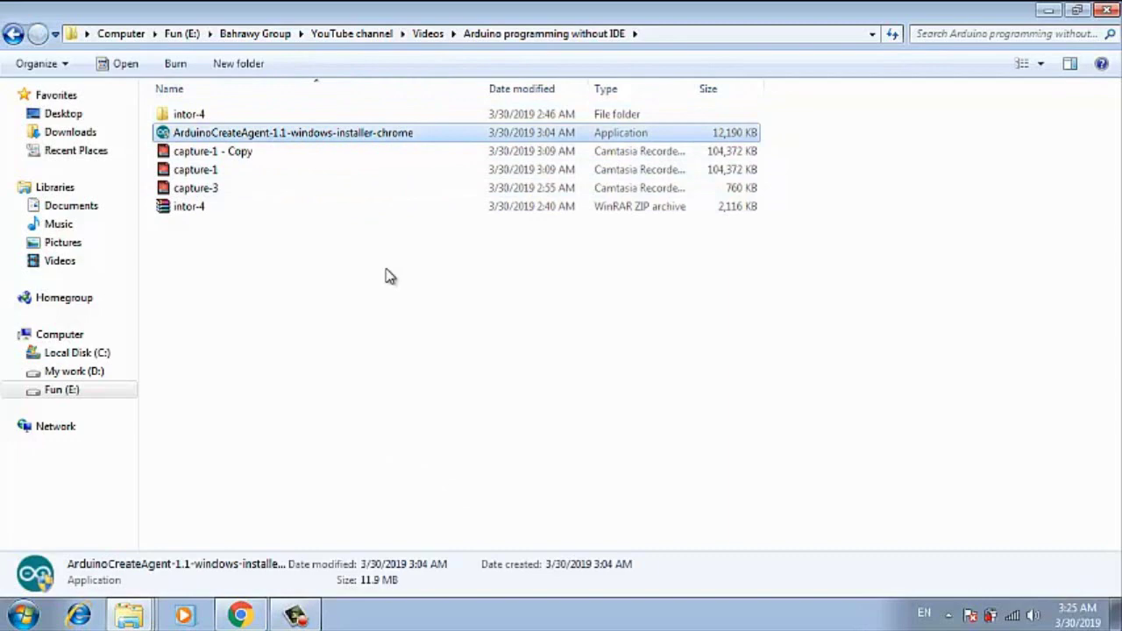
{"action": "right_click", "coordinate": [338, 141]}
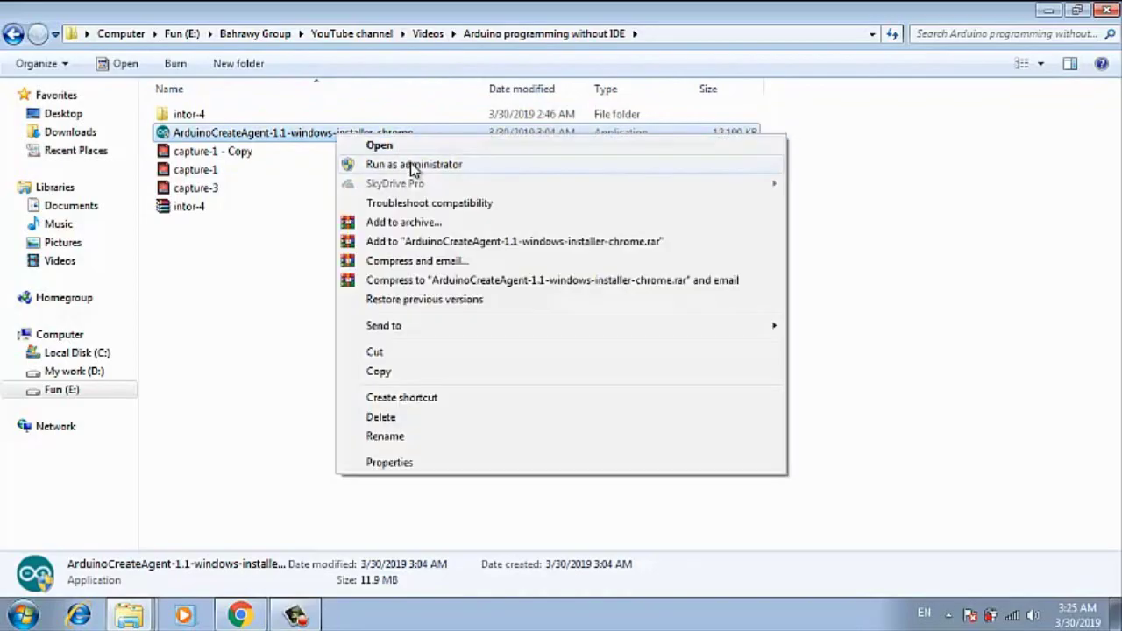
{"action": "left_click", "coordinate": [413, 166]}
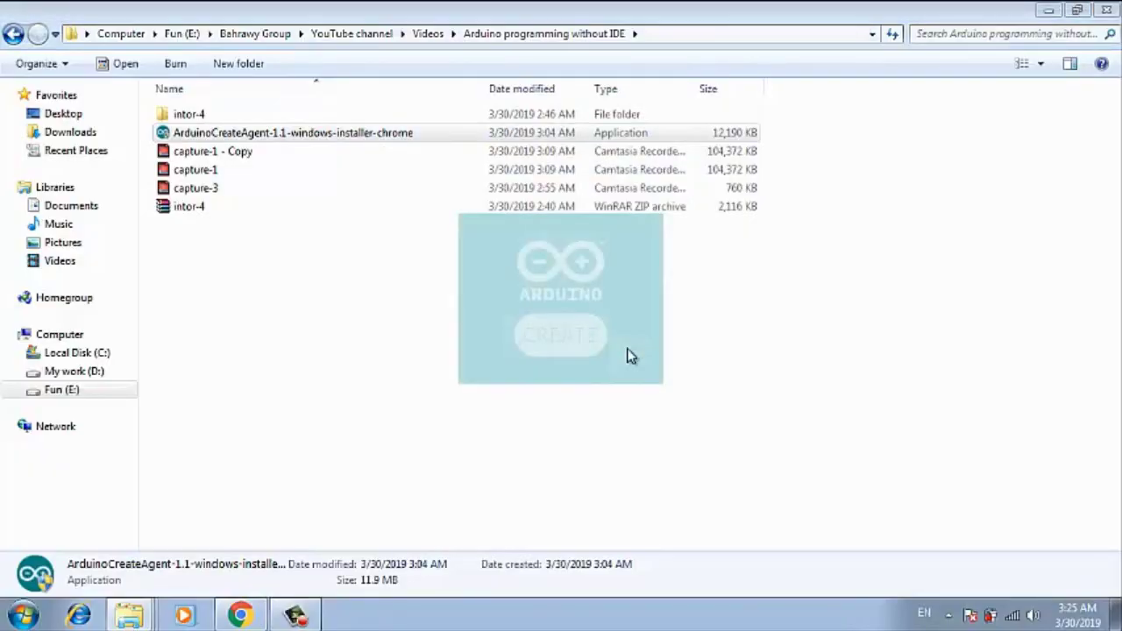
Accept the license agreement and complete the arduino-create-agent setup wizard.
{"action": "left_click", "coordinate": [297, 617]}
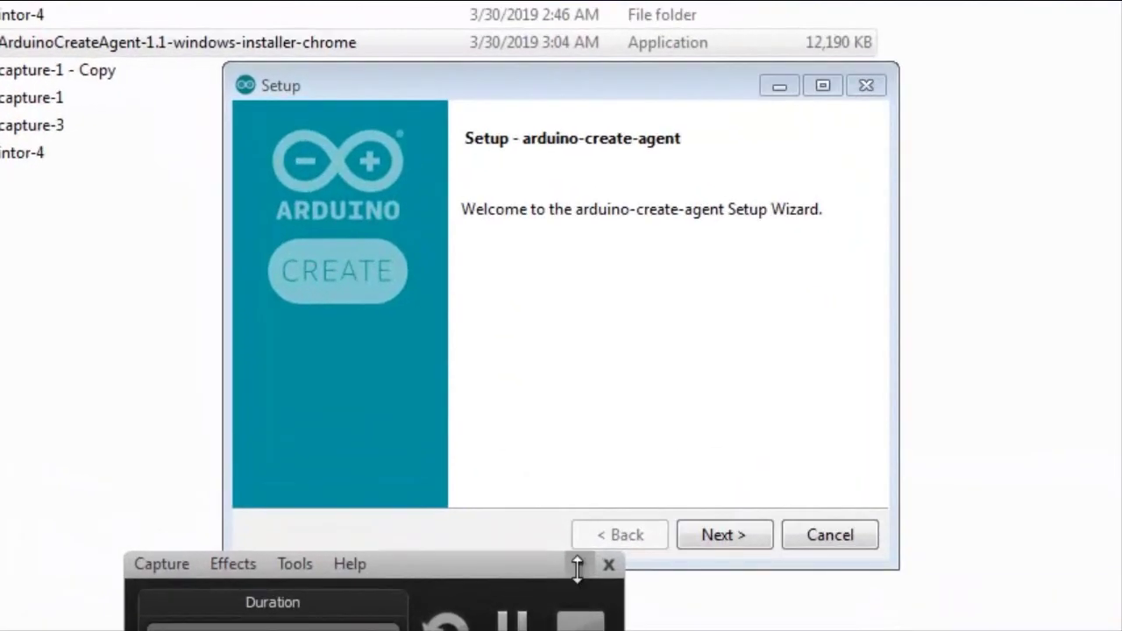
{"action": "left_click", "coordinate": [561, 481]}
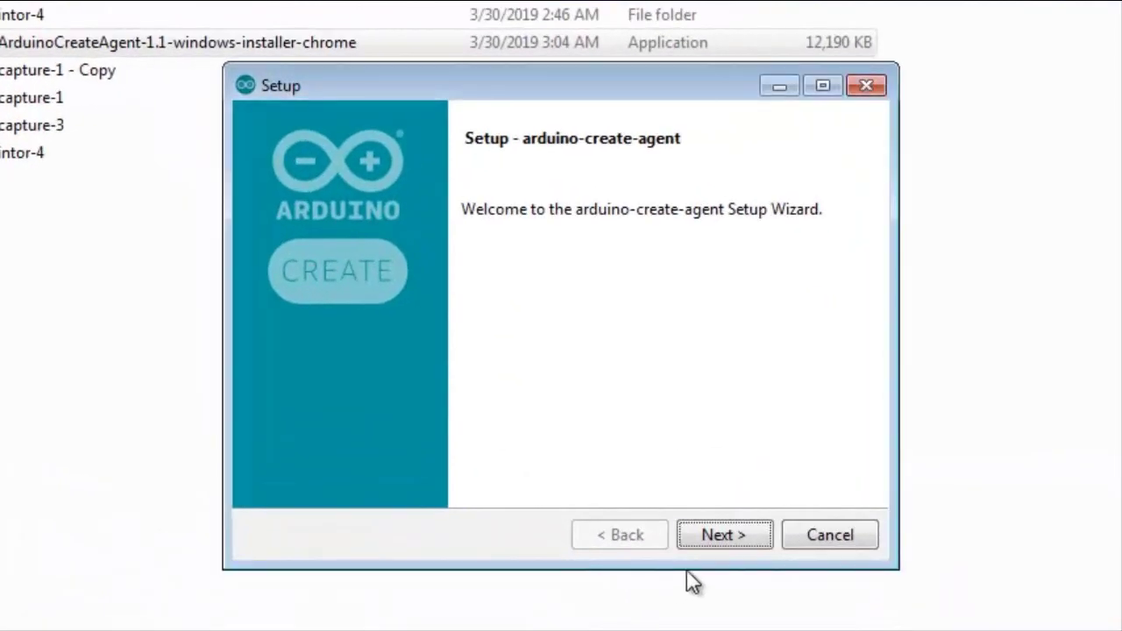
{"action": "left_click", "coordinate": [723, 542]}
{"action": "left_click", "coordinate": [626, 447]}
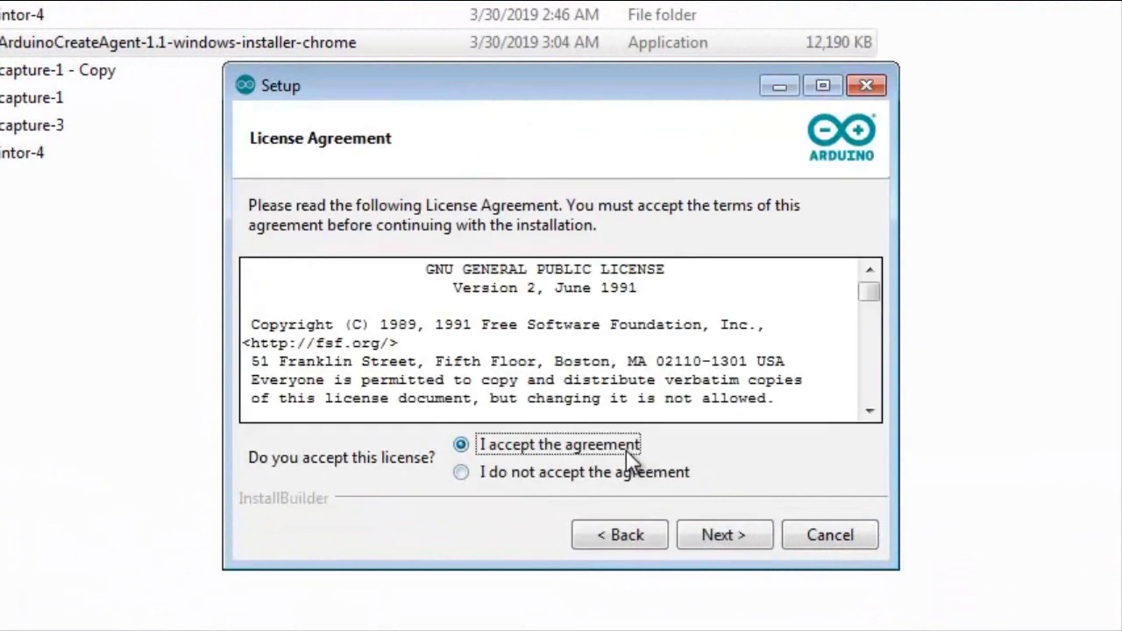
{"action": "left_click", "coordinate": [731, 536]}
{"action": "left_click", "coordinate": [731, 536]}
{"action": "left_click", "coordinate": [732, 535]}
{"action": "left_click", "coordinate": [731, 535]}
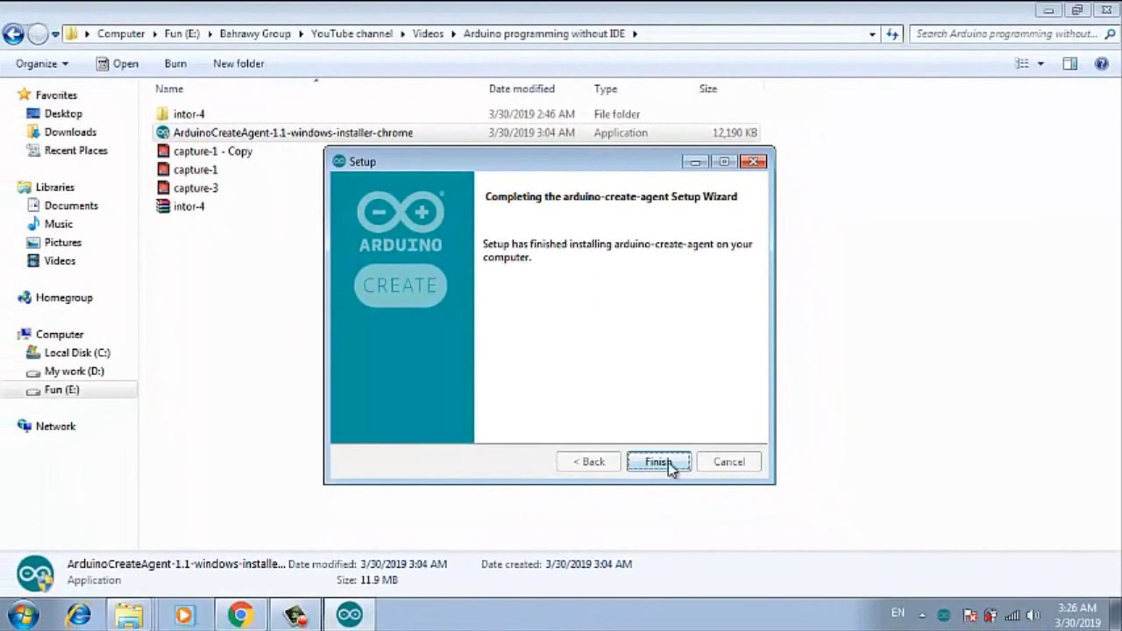
{"action": "left_click", "coordinate": [732, 533]}
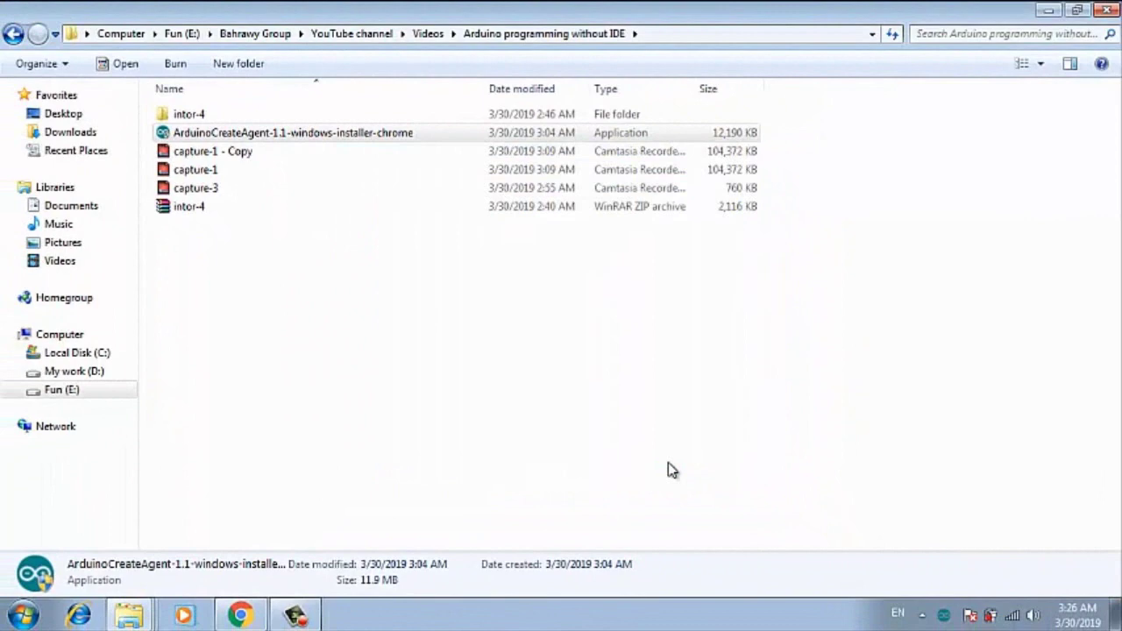
Return to the Arduino Create page in Chrome, check for the plugin's tray icon, and continue to the Web Editor.
{"action": "left_click", "coordinate": [240, 615]}
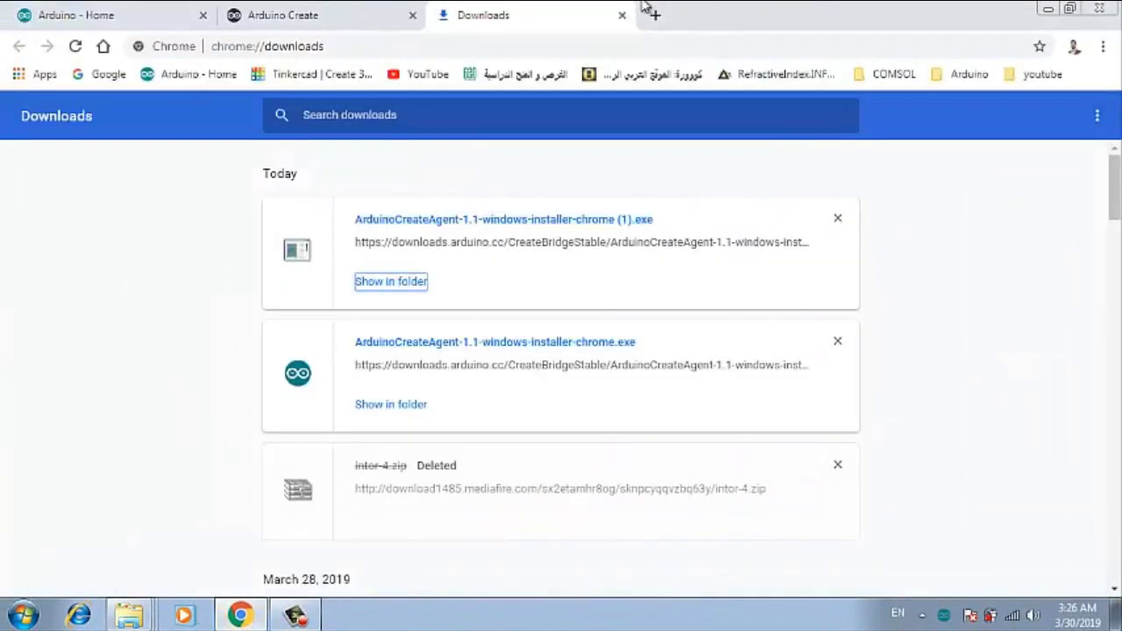
{"action": "left_click", "coordinate": [370, 13]}
{"action": "scroll", "coordinate": [771, 375], "scroll_direction": "down", "scroll_amount": 1}
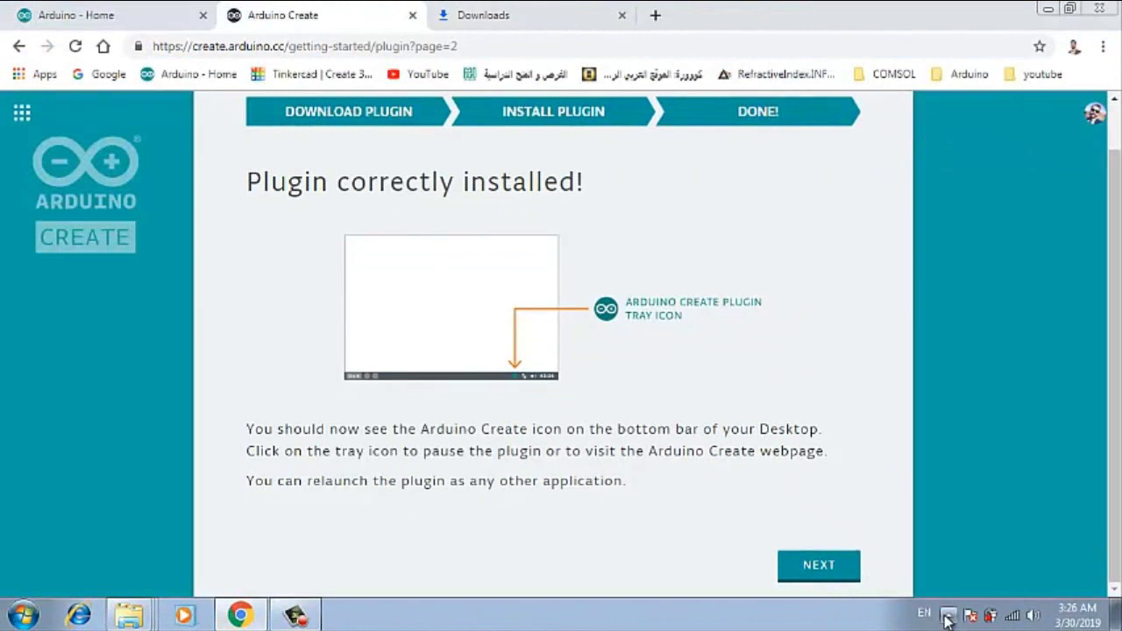
{"action": "left_click", "coordinate": [947, 617]}
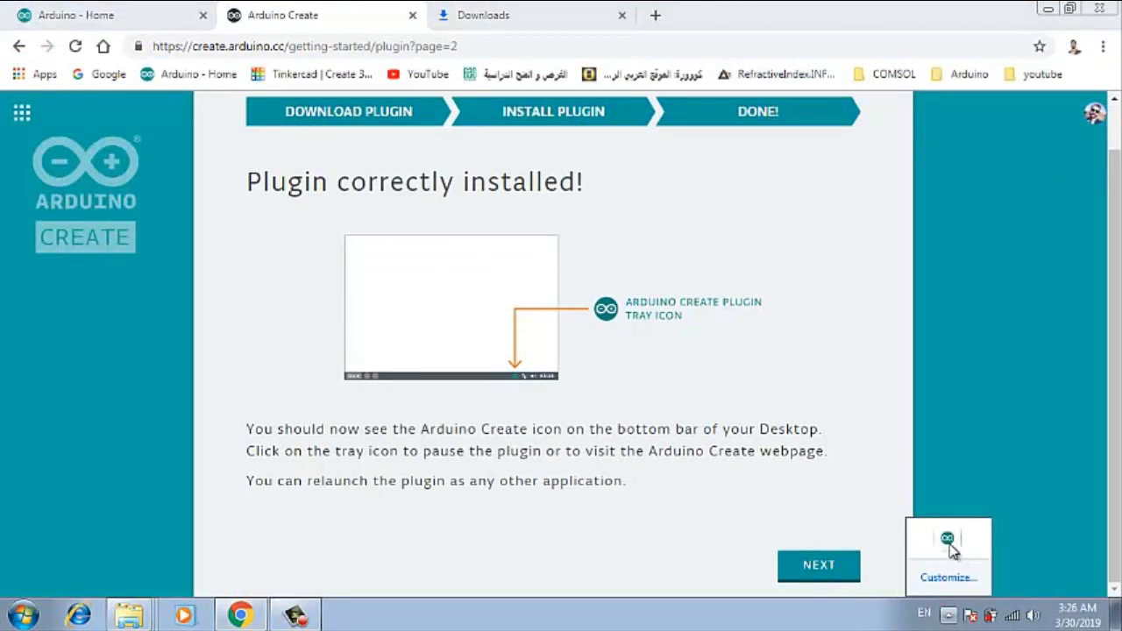
{"action": "left_click", "coordinate": [833, 568]}
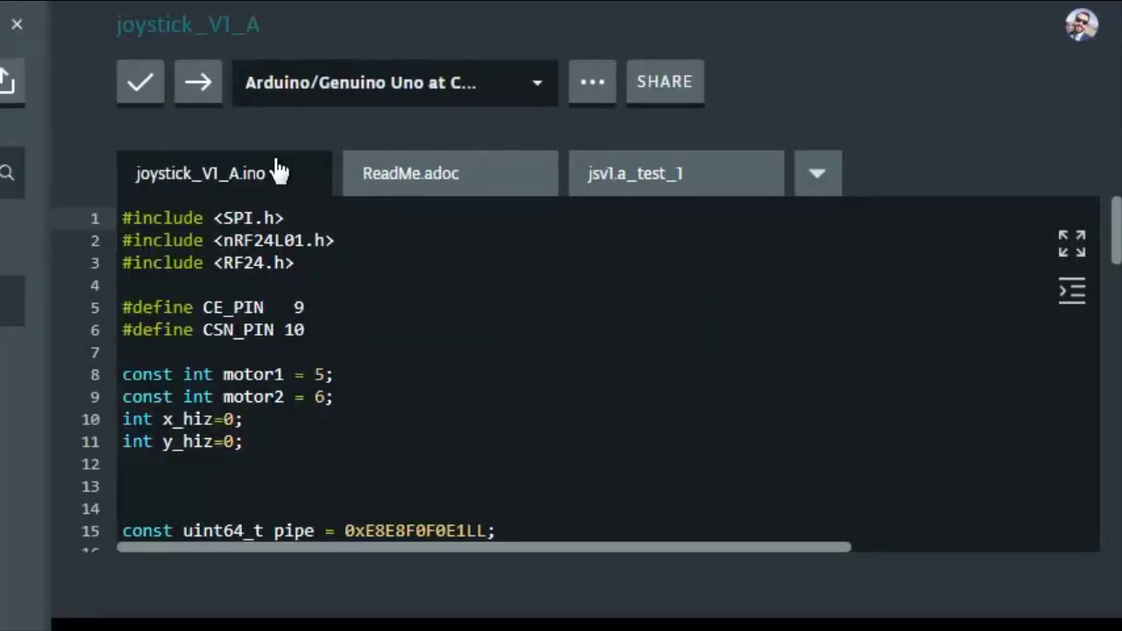
Check the board and port choices in the Web Editor and open the built-in Blink example from 01.Basics.
{"action": "left_click", "coordinate": [540, 87]}
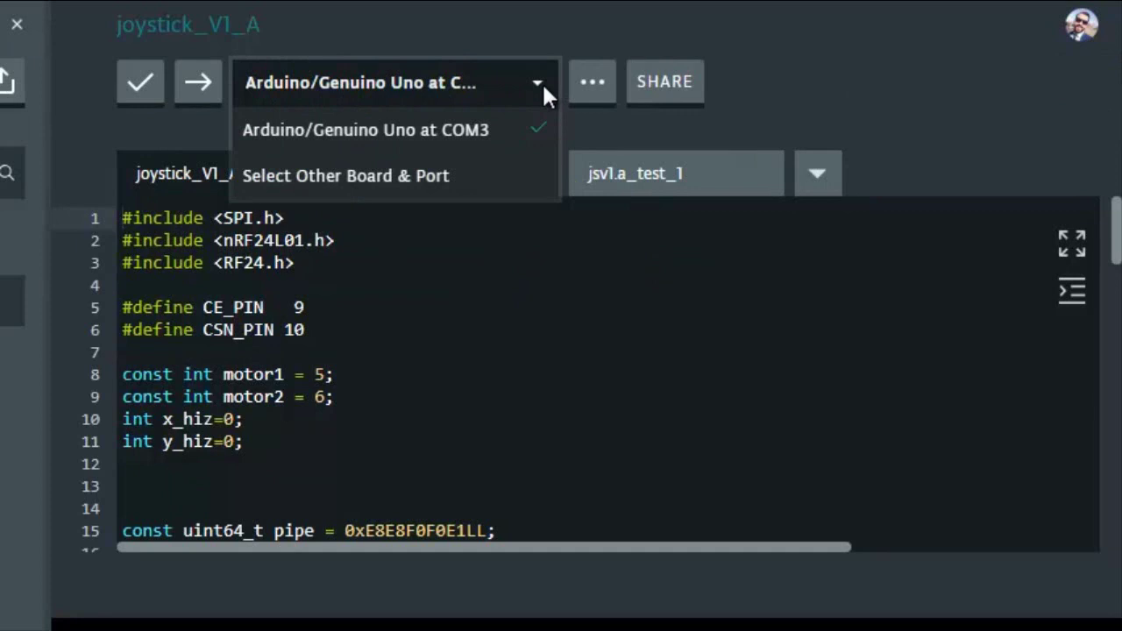
{"action": "left_click", "coordinate": [541, 82]}
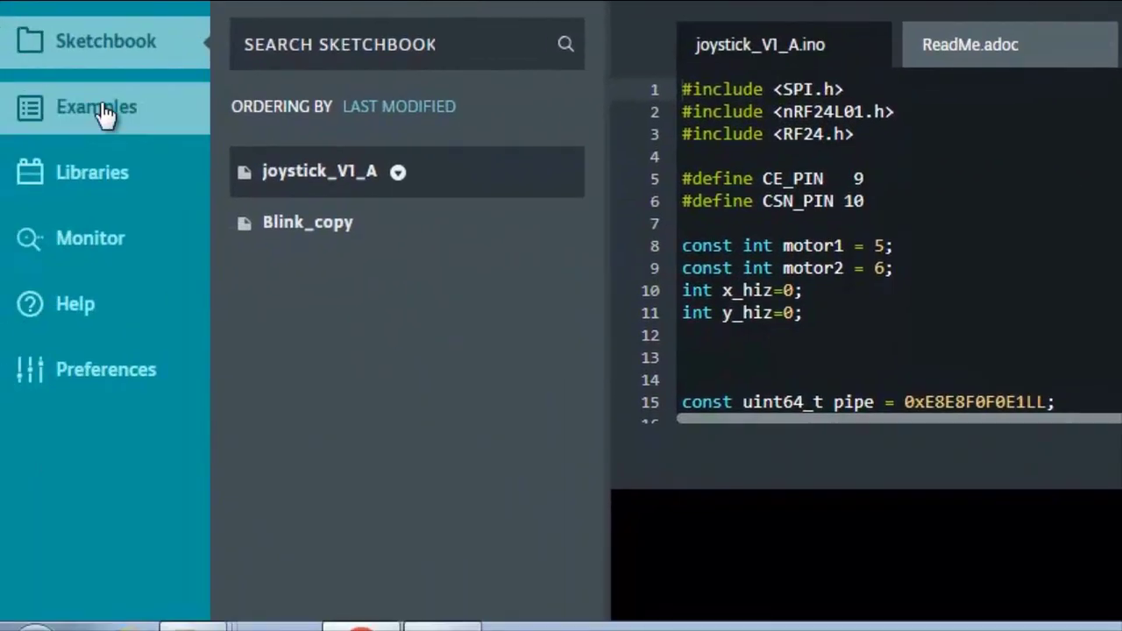
{"action": "left_click", "coordinate": [103, 115]}
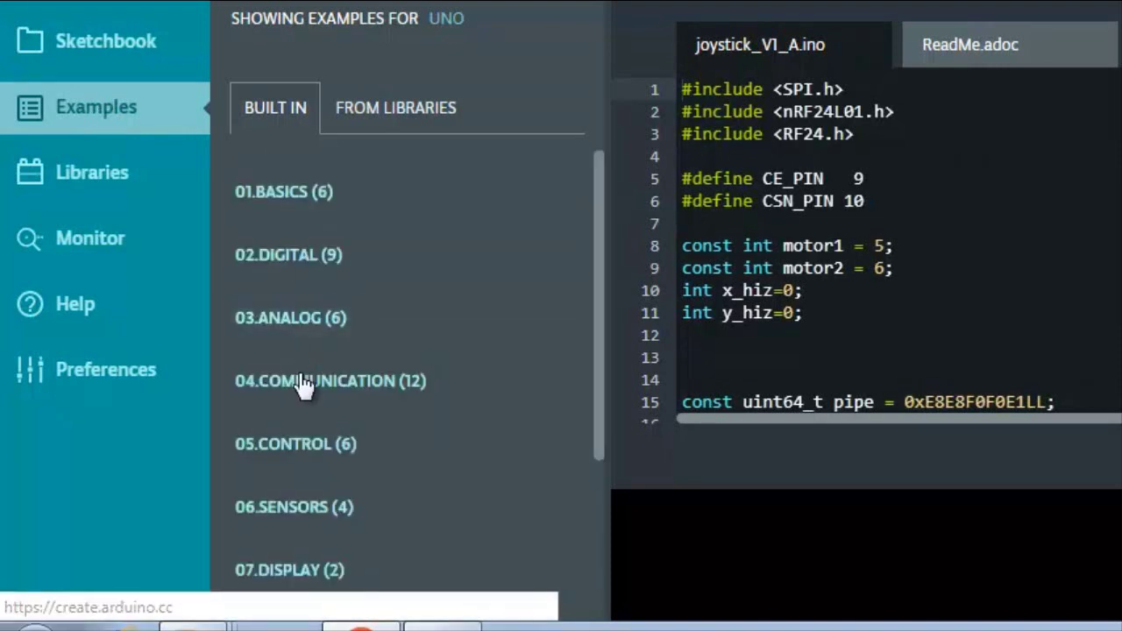
{"action": "left_click", "coordinate": [305, 205]}
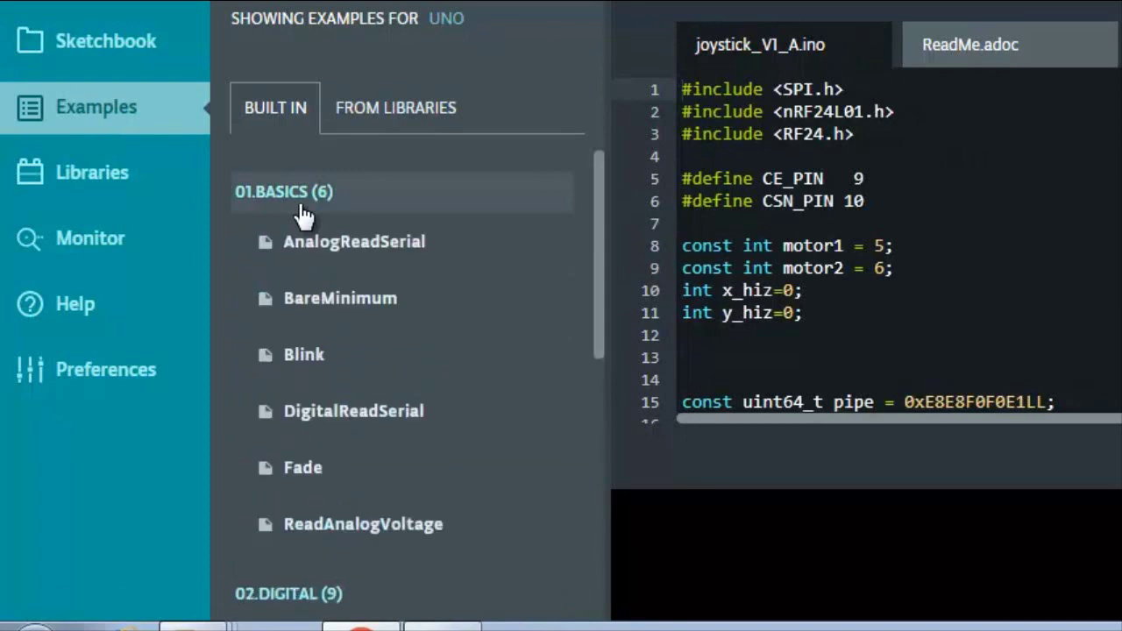
{"action": "left_click", "coordinate": [315, 361]}
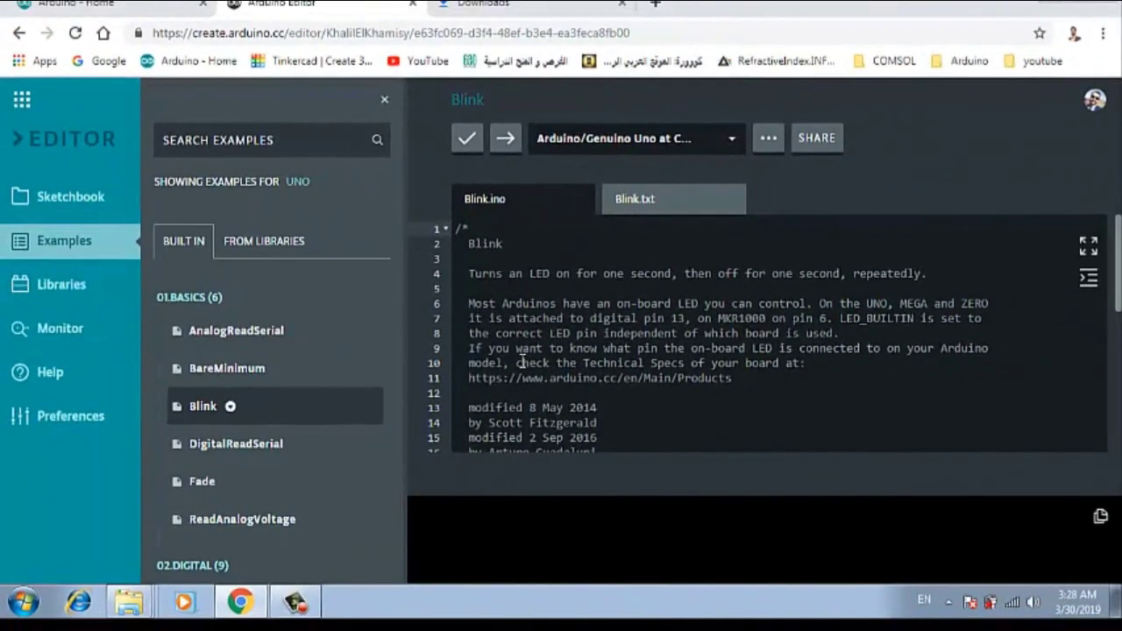
Review the Blink code in the Web Editor, verify the sketch and upload it to the Arduino/Genuino Uno.
{"action": "scroll", "coordinate": [521, 362], "scroll_direction": "down", "scroll_amount": 6}
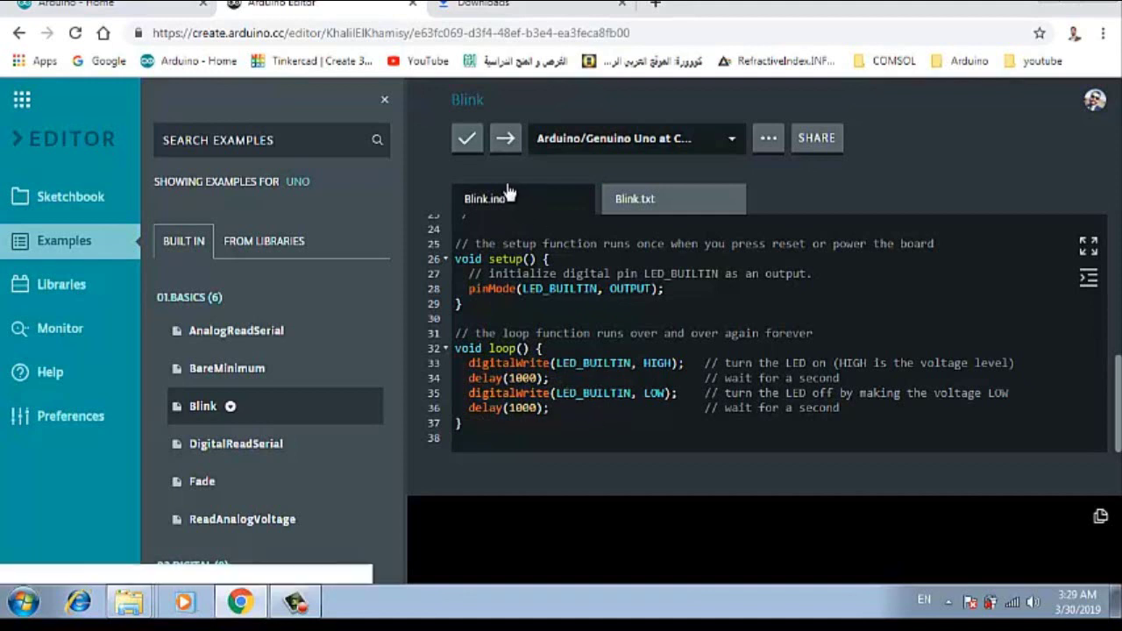
{"action": "left_click", "coordinate": [467, 139]}
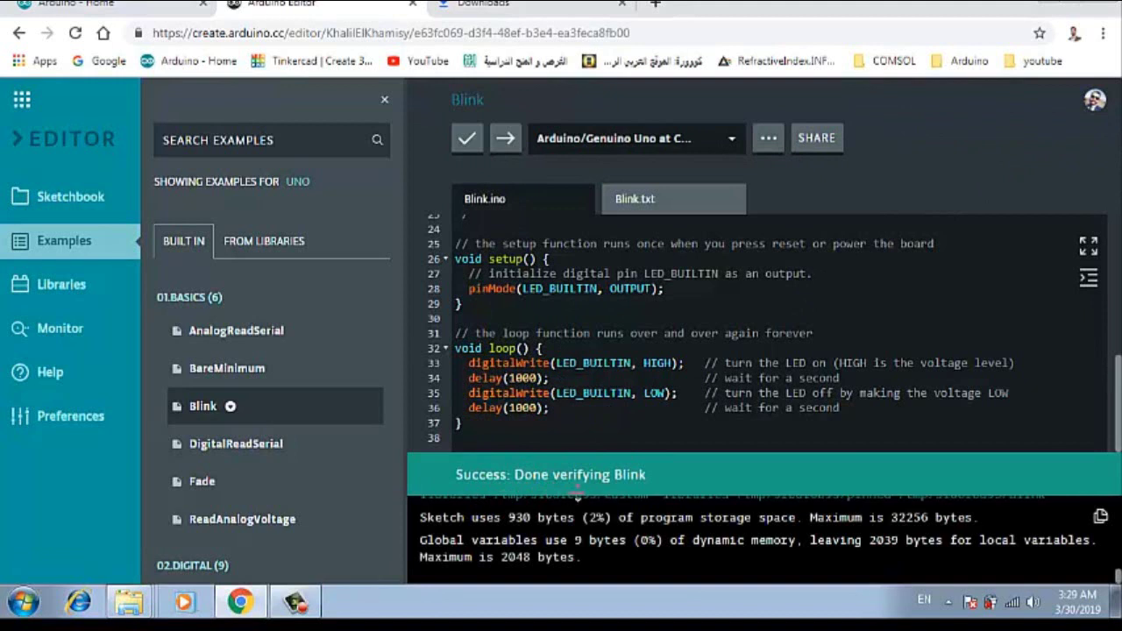
{"action": "left_click", "coordinate": [506, 140]}
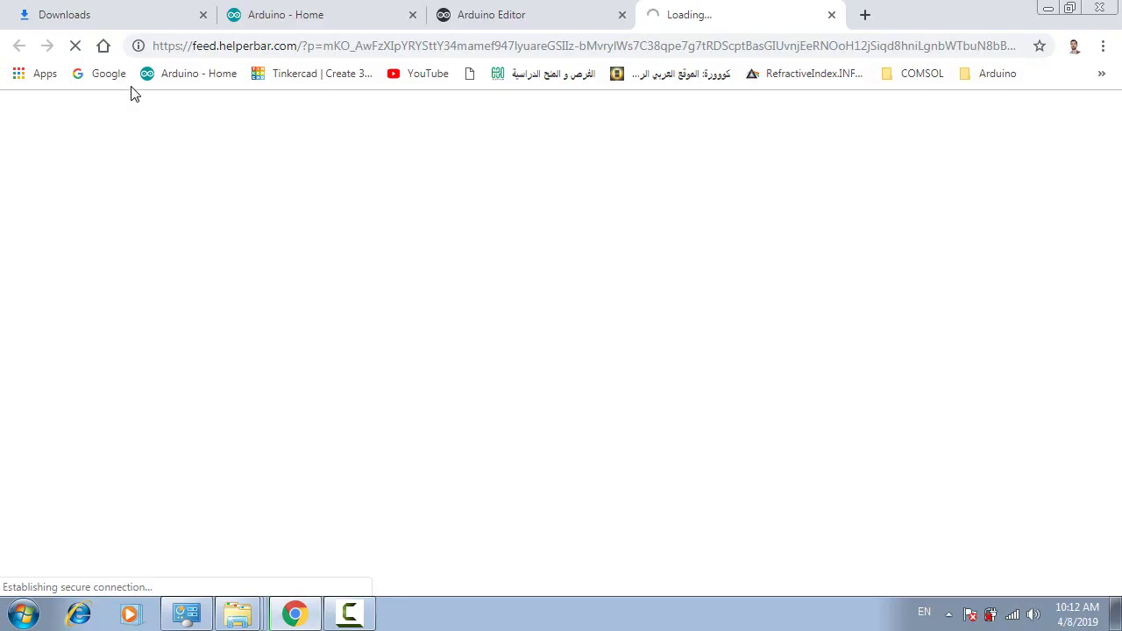
Open Tinkercad and sign in to the Autodesk account with the prefilled e-mail and password.
{"action": "left_click", "coordinate": [300, 77]}
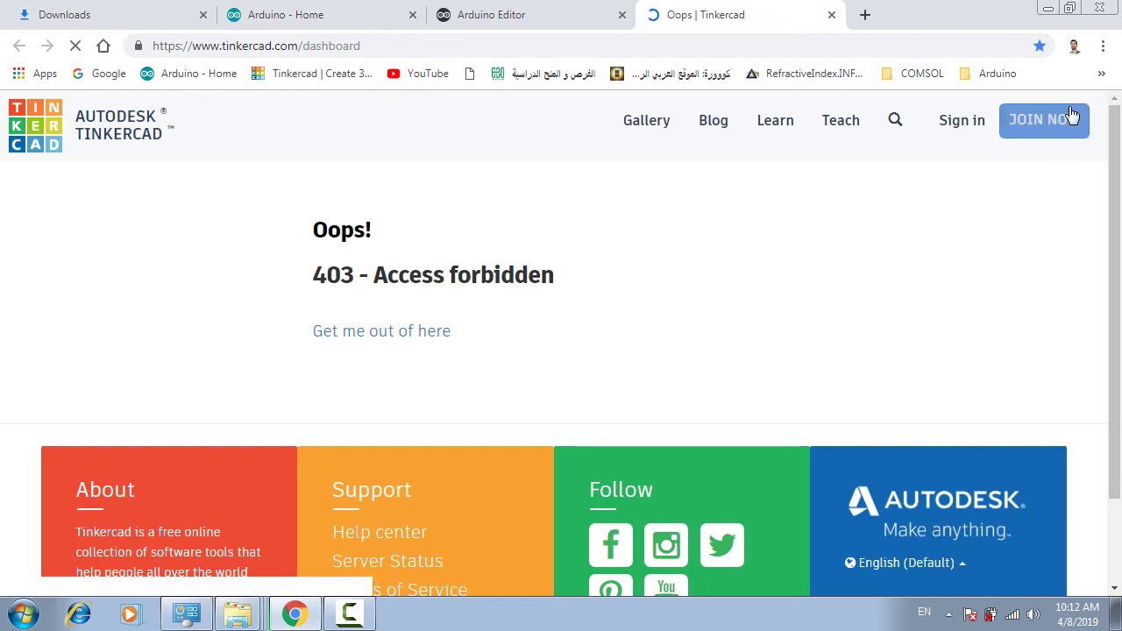
{"action": "left_click", "coordinate": [984, 123]}
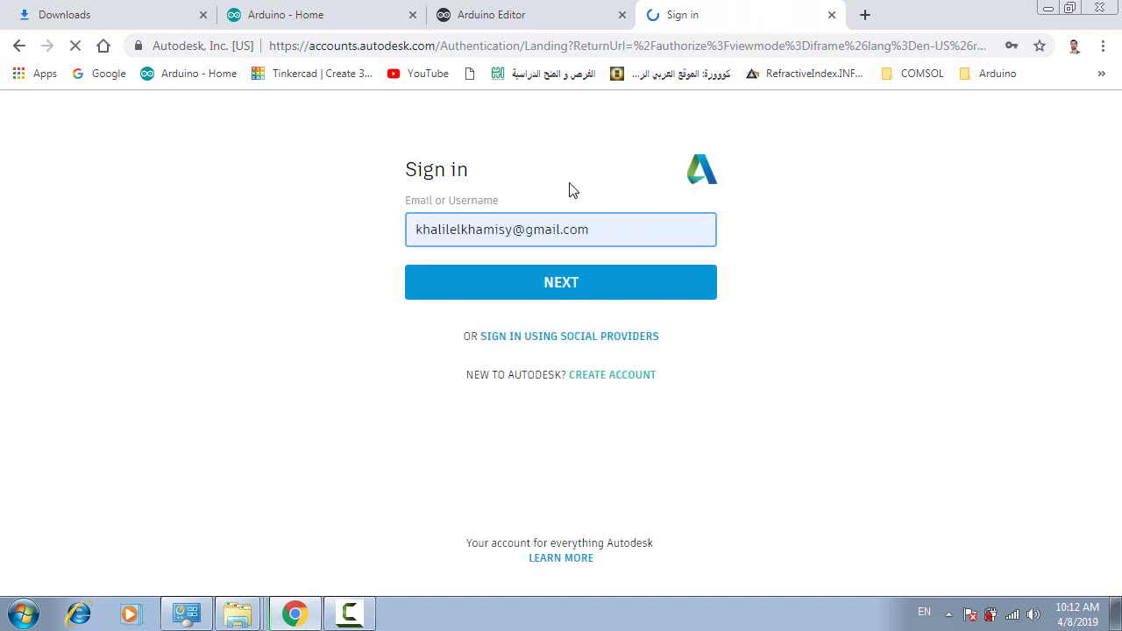
{"action": "left_click", "coordinate": [531, 298]}
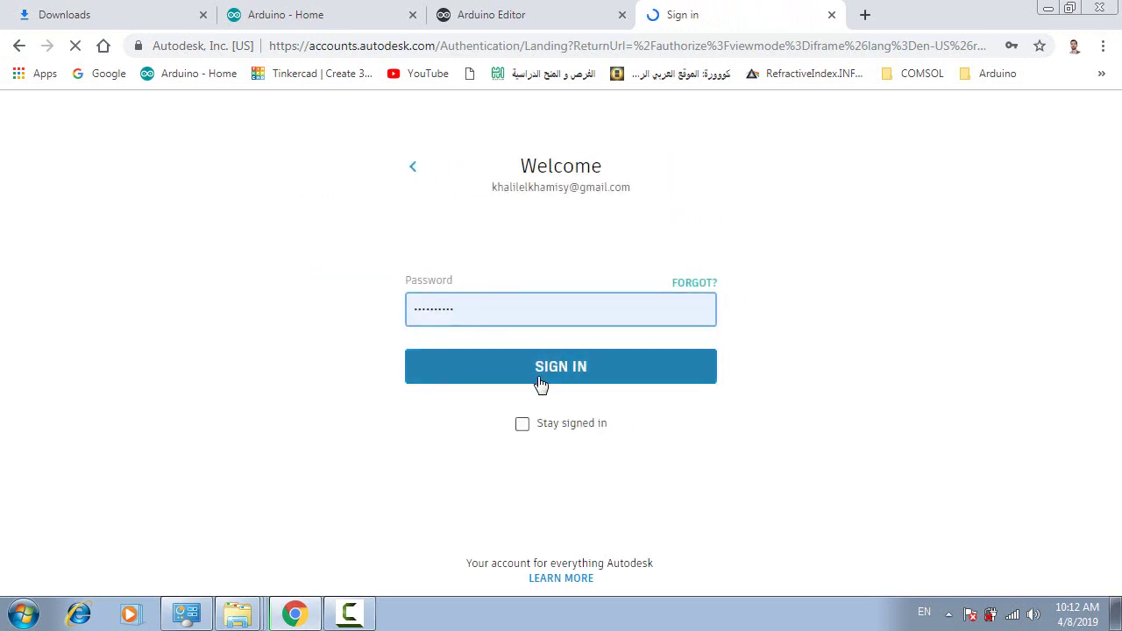
{"action": "left_click", "coordinate": [540, 384]}
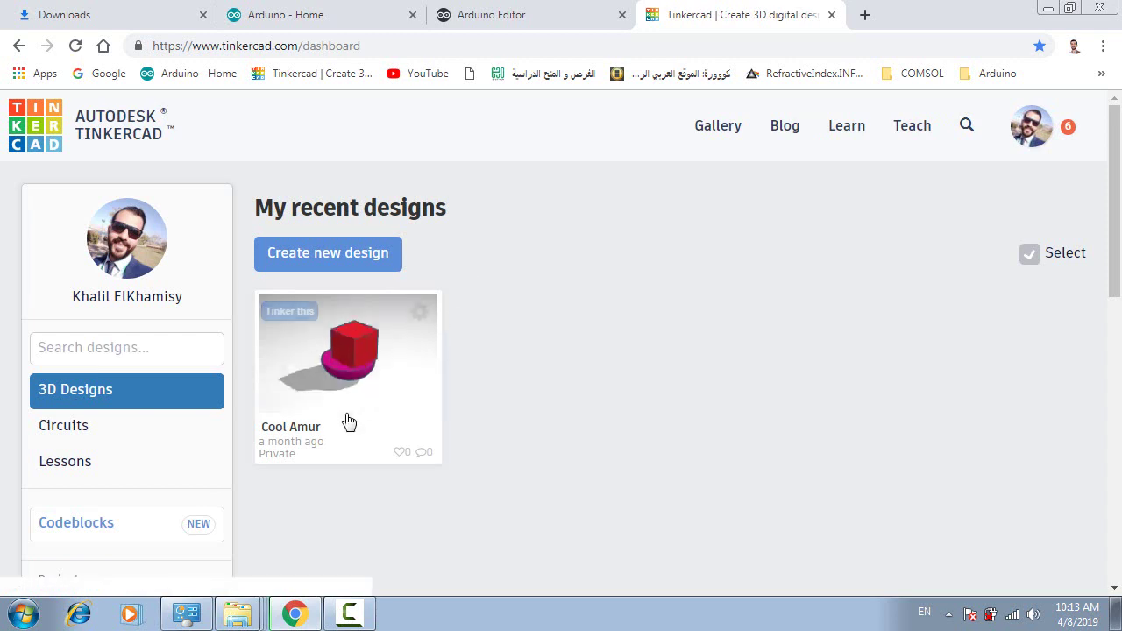
Go to the Circuits section of the Tinkercad dashboard and create a new circuit.
{"action": "left_click", "coordinate": [97, 436]}
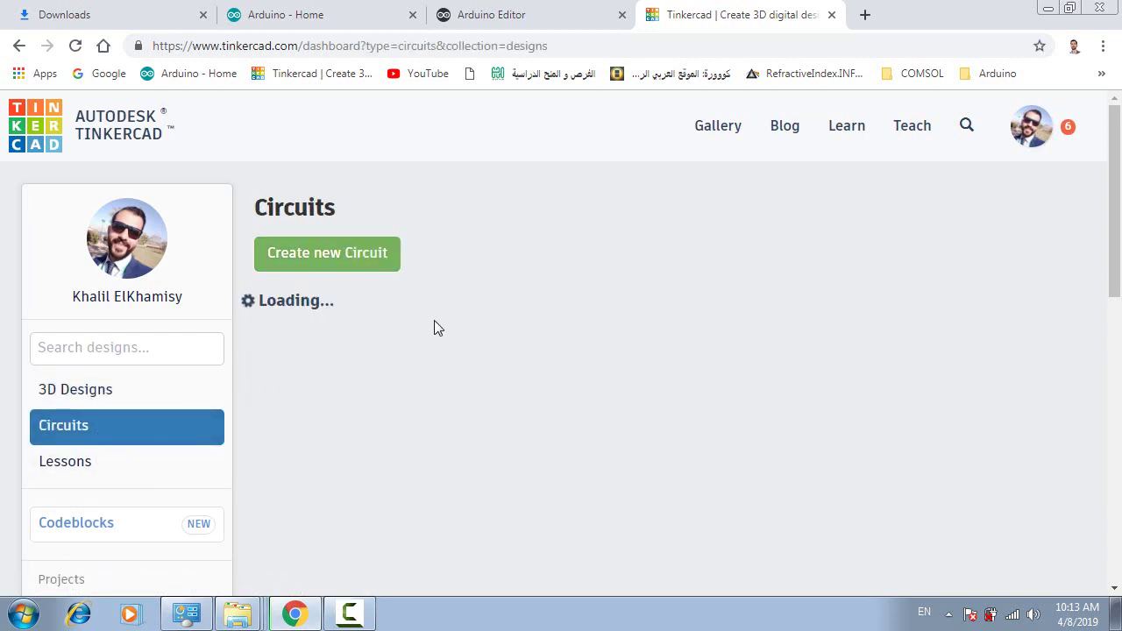
{"action": "left_click", "coordinate": [355, 252]}
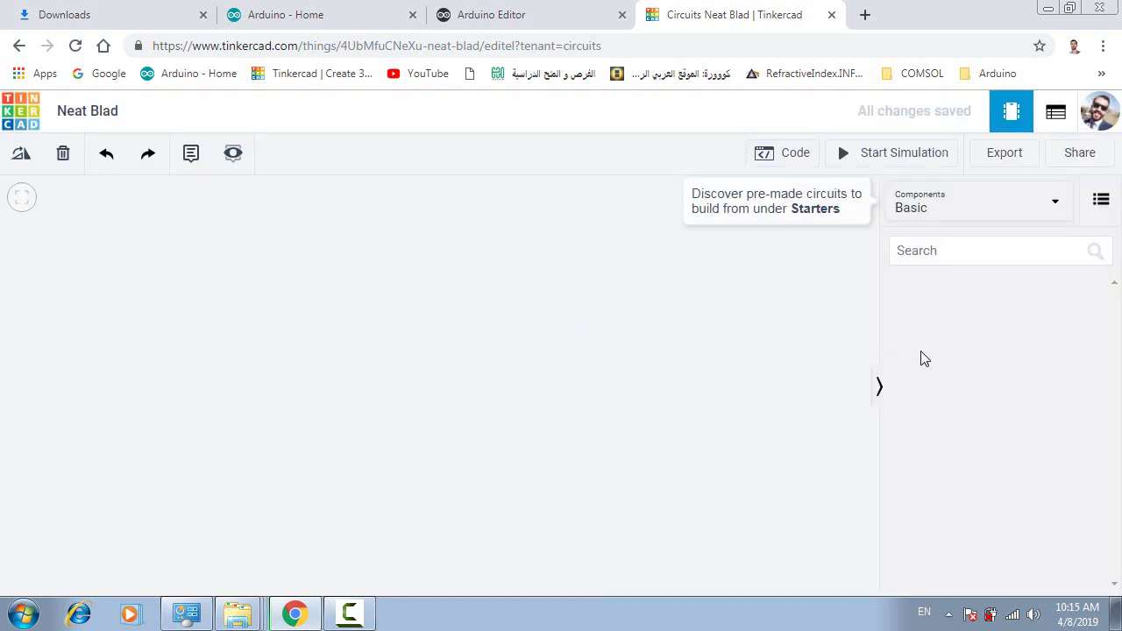
Show the Arduino starters in the components library and look through the pre-made circuits such as Breadboard, Blink, Fade and Button.
{"action": "left_click", "coordinate": [954, 253]}
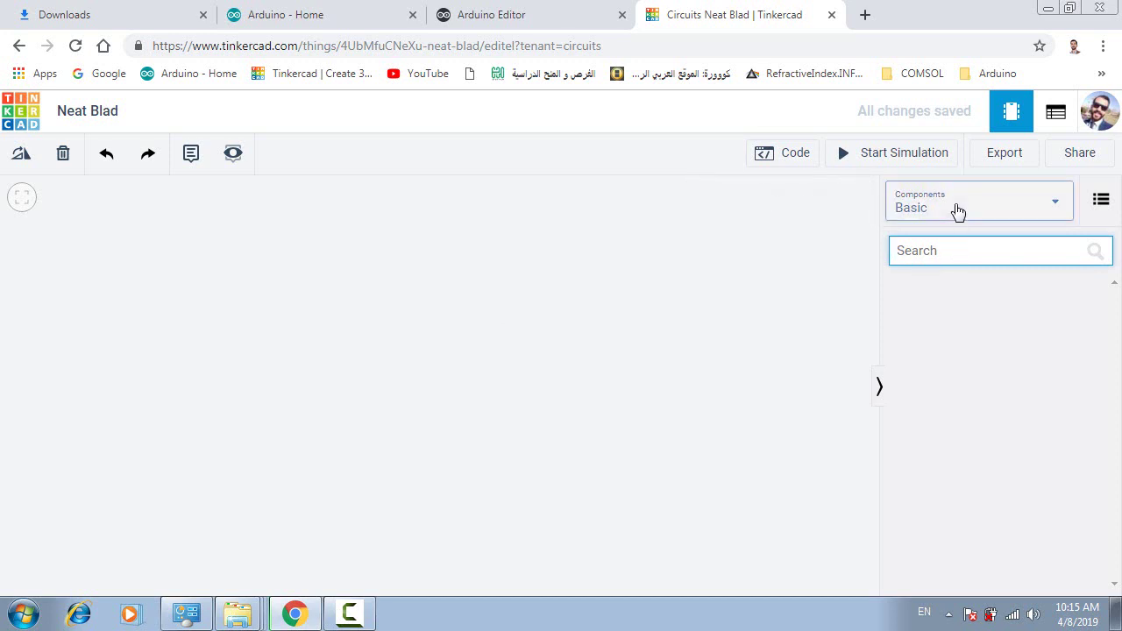
{"action": "left_click", "coordinate": [957, 210]}
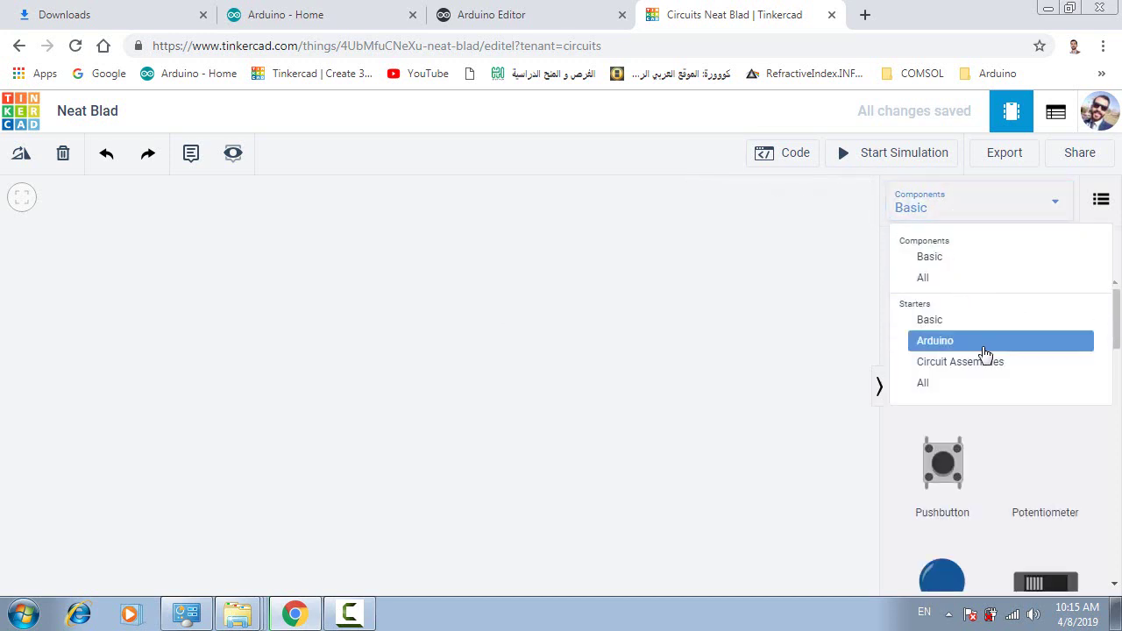
{"action": "left_click", "coordinate": [980, 342]}
{"action": "scroll", "coordinate": [980, 361], "scroll_direction": "down", "scroll_amount": 5}
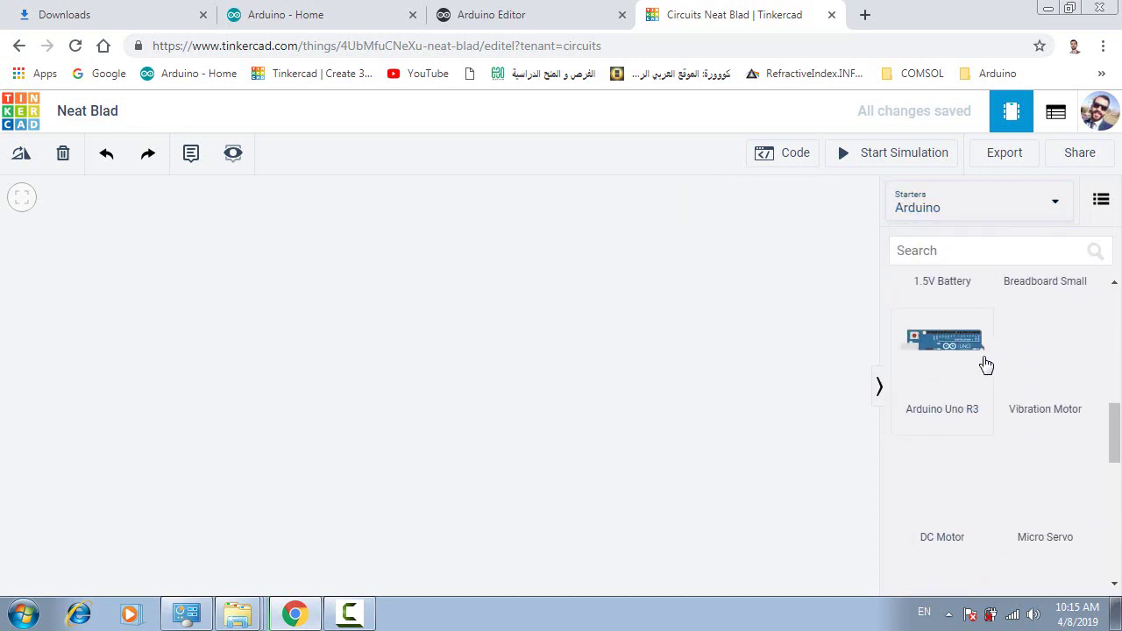
{"action": "scroll", "coordinate": [985, 355], "scroll_direction": "up", "scroll_amount": 5}
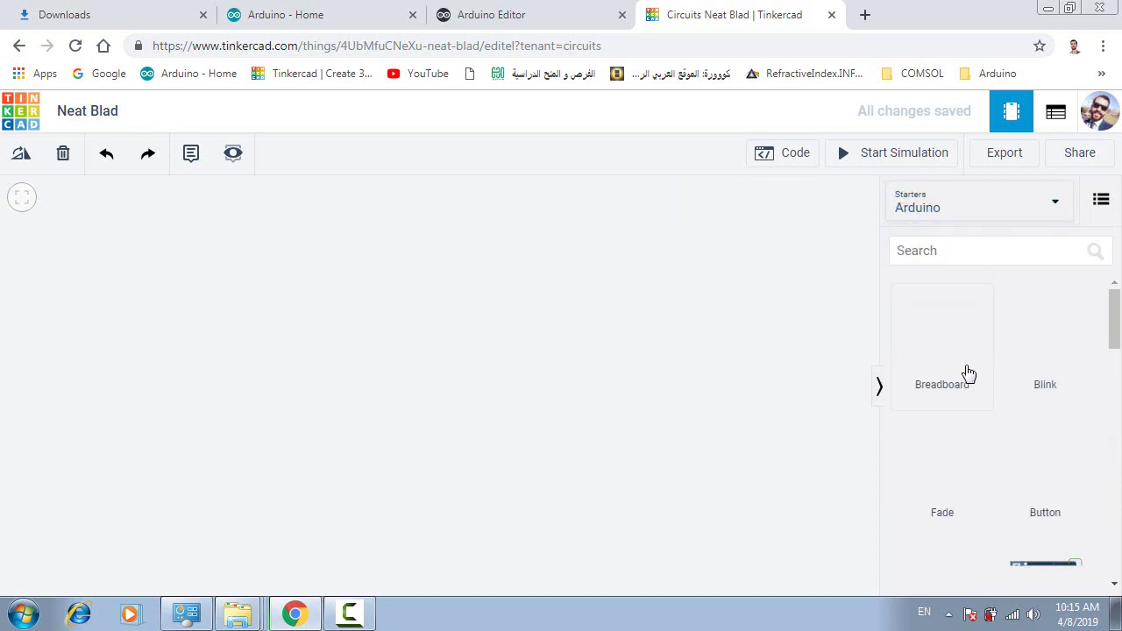
{"action": "scroll", "coordinate": [965, 393], "scroll_direction": "down", "scroll_amount": 2}
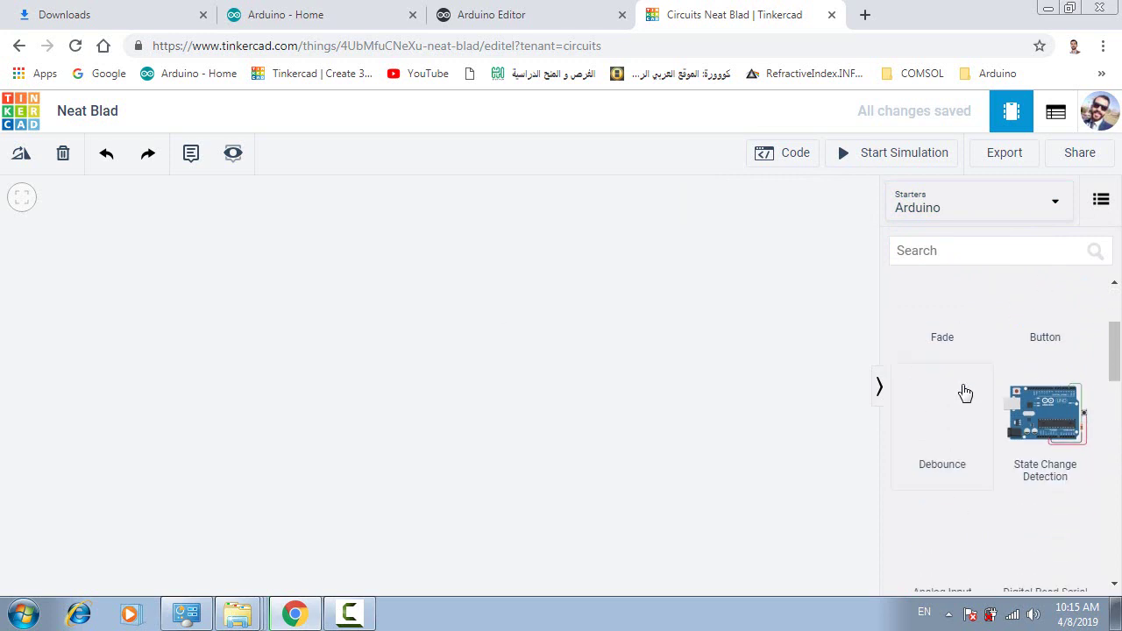
{"action": "scroll", "coordinate": [966, 390], "scroll_direction": "up", "scroll_amount": 2}
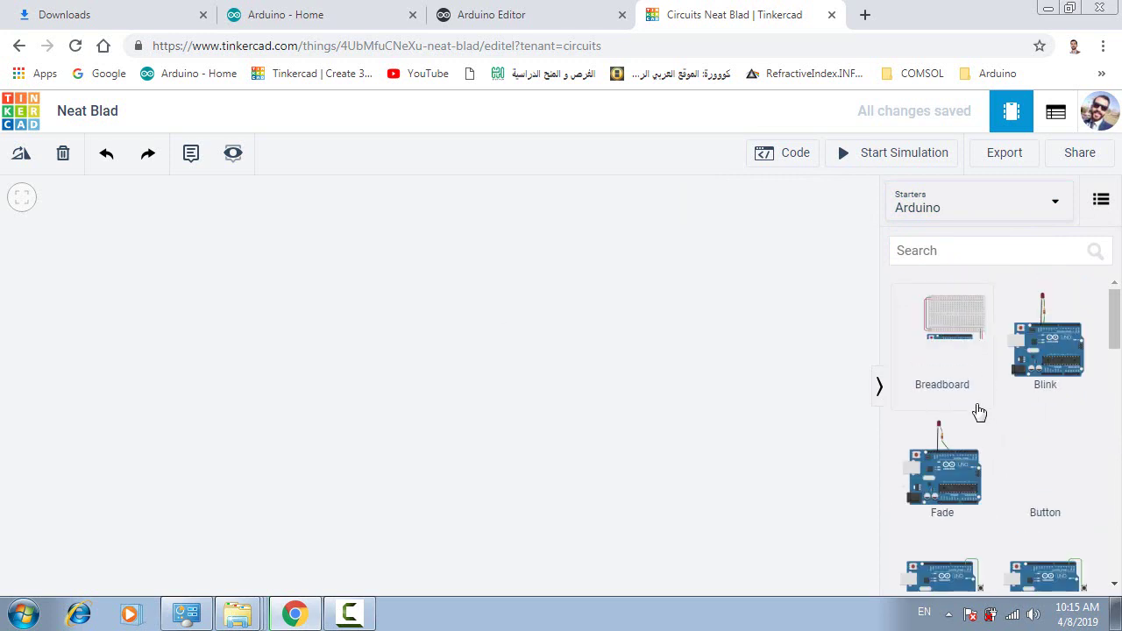
{"action": "scroll", "coordinate": [964, 396], "scroll_direction": "down", "scroll_amount": 2}
{"action": "scroll", "coordinate": [965, 393], "scroll_direction": "up", "scroll_amount": 2}
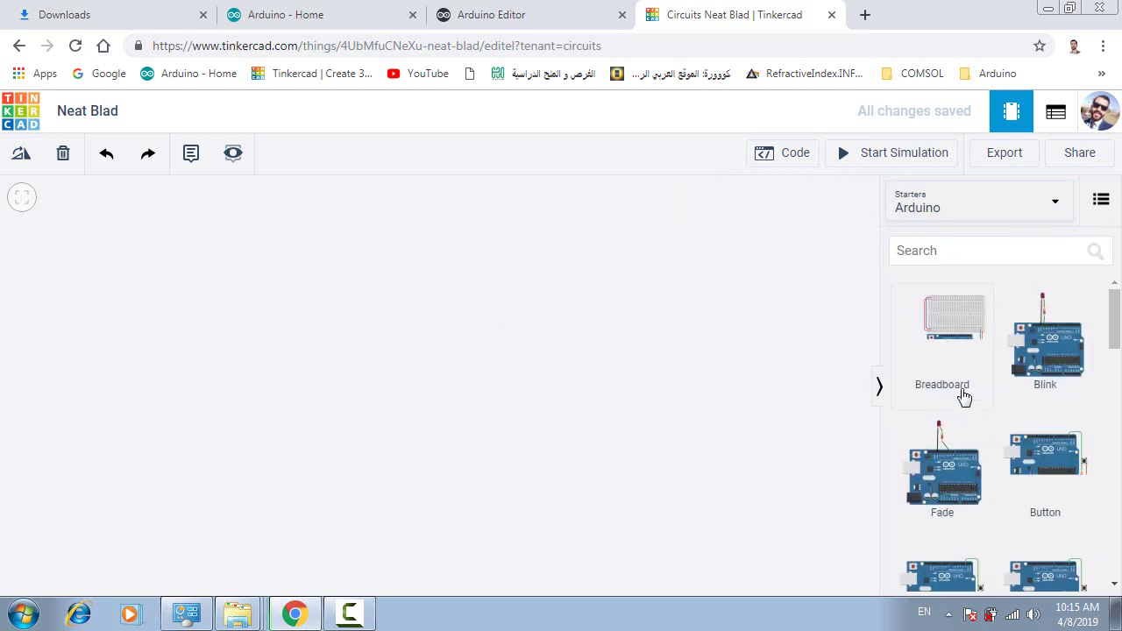
{"action": "scroll", "coordinate": [965, 394], "scroll_direction": "down", "scroll_amount": 4}
{"action": "scroll", "coordinate": [964, 396], "scroll_direction": "up", "scroll_amount": 1}
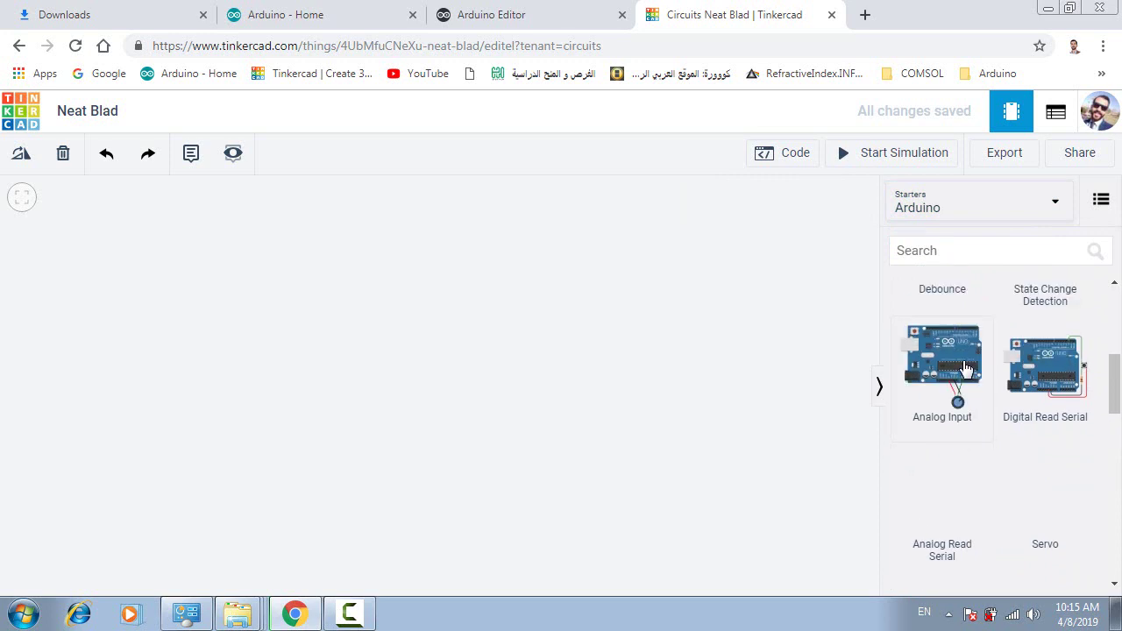
{"action": "scroll", "coordinate": [964, 377], "scroll_direction": "up", "scroll_amount": 4}
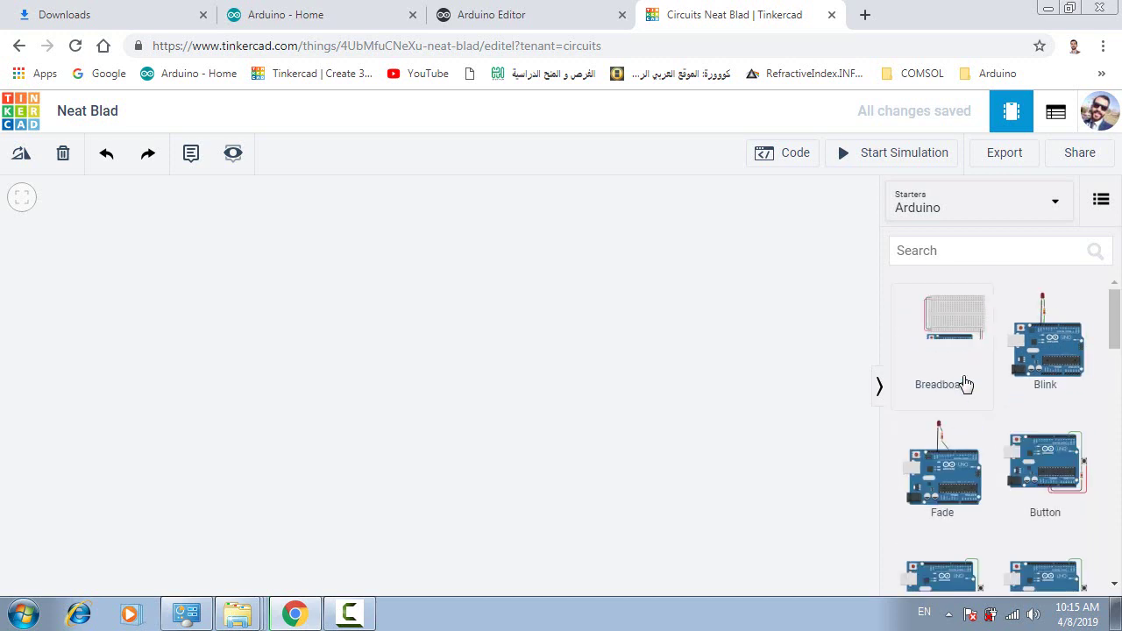
{"action": "scroll", "coordinate": [964, 383], "scroll_direction": "down", "scroll_amount": 3}
{"action": "scroll", "coordinate": [964, 383], "scroll_direction": "up", "scroll_amount": 3}
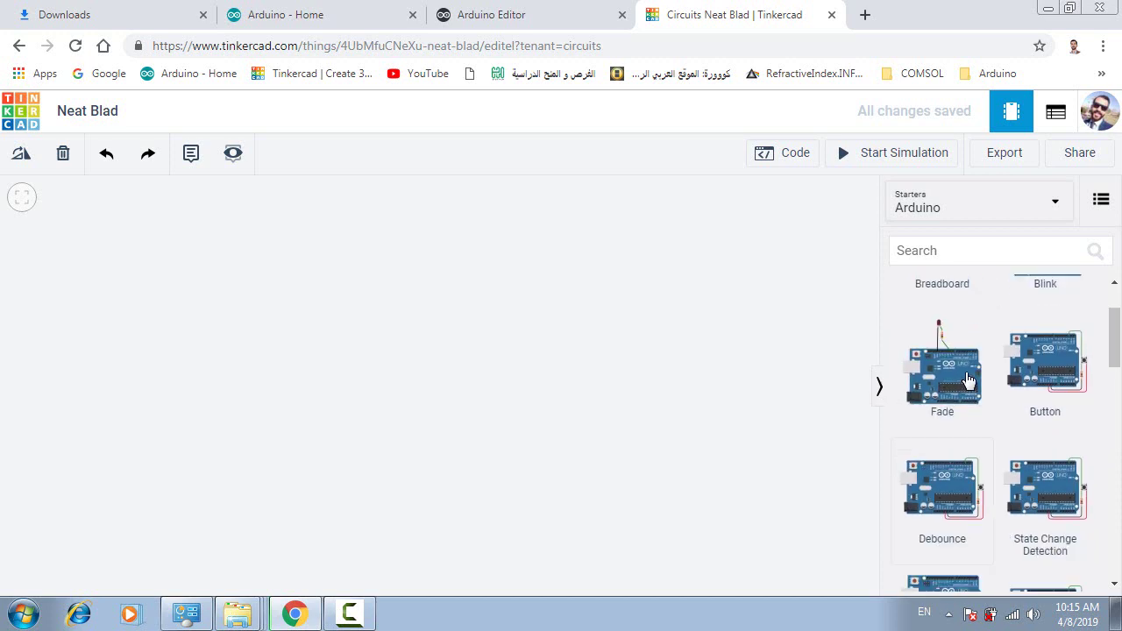
Switch the library back to Basic components and place an Arduino Uno R3 in the middle of the workplane.
{"action": "left_click", "coordinate": [960, 225]}
{"action": "left_click", "coordinate": [955, 268]}
{"action": "scroll", "coordinate": [954, 363], "scroll_direction": "down", "scroll_amount": 3}
{"action": "scroll", "coordinate": [954, 361], "scroll_direction": "down", "scroll_amount": 4}
{"action": "scroll", "coordinate": [954, 361], "scroll_direction": "up", "scroll_amount": 1}
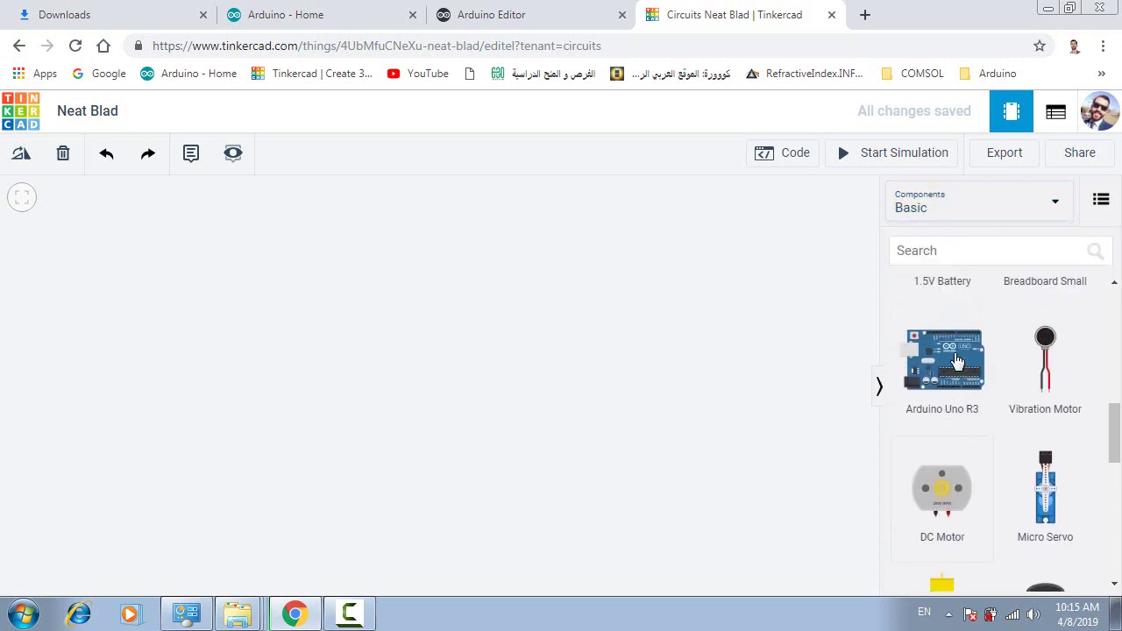
{"action": "left_click", "coordinate": [497, 345]}
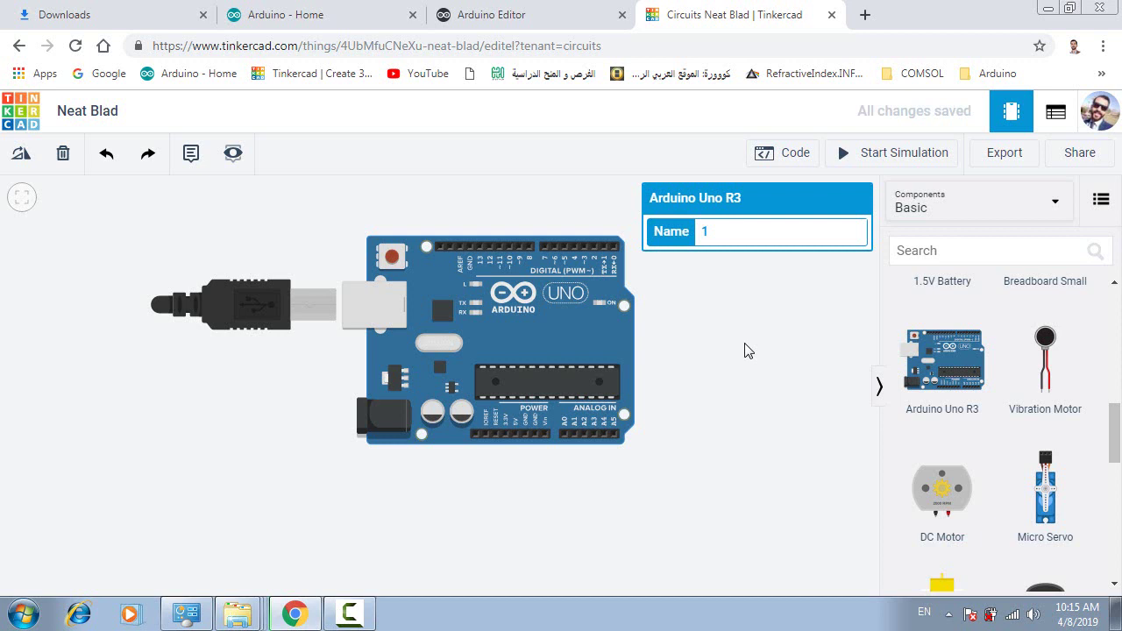
Switch from Chrome to the desktop and launch the Arduino application from the arduino-1.8.9 folder.
{"action": "left_click", "coordinate": [1046, 11]}
{"action": "double_click", "coordinate": [1080, 230]}
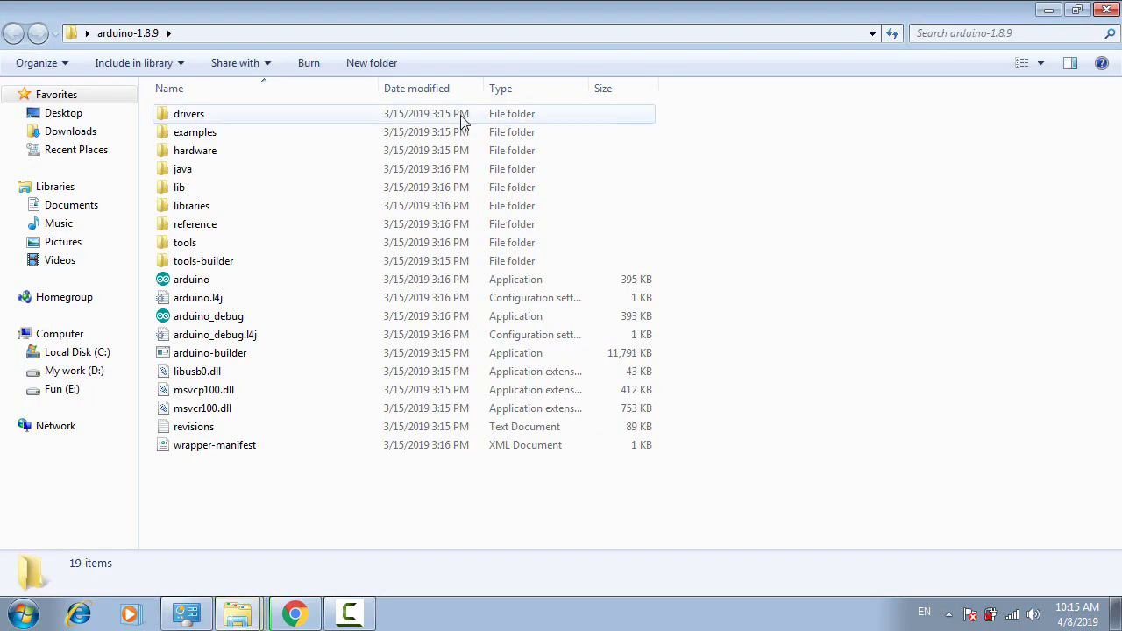
{"action": "double_click", "coordinate": [192, 285]}
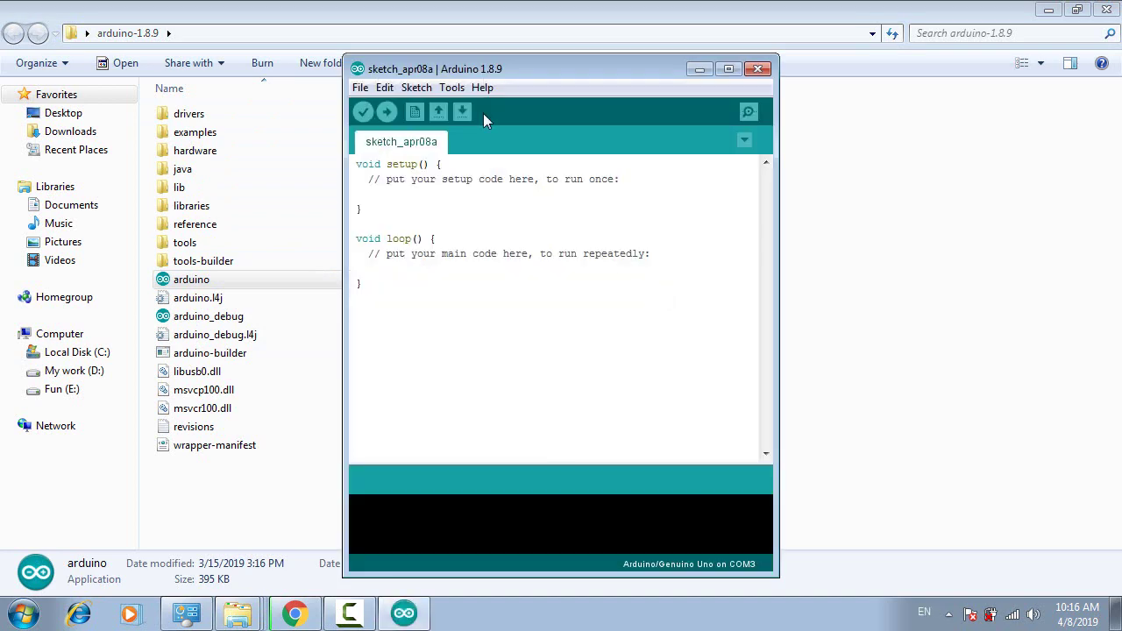
Open the built-in Blink example from 01.Basics in the Arduino IDE.
{"action": "left_click", "coordinate": [362, 89]}
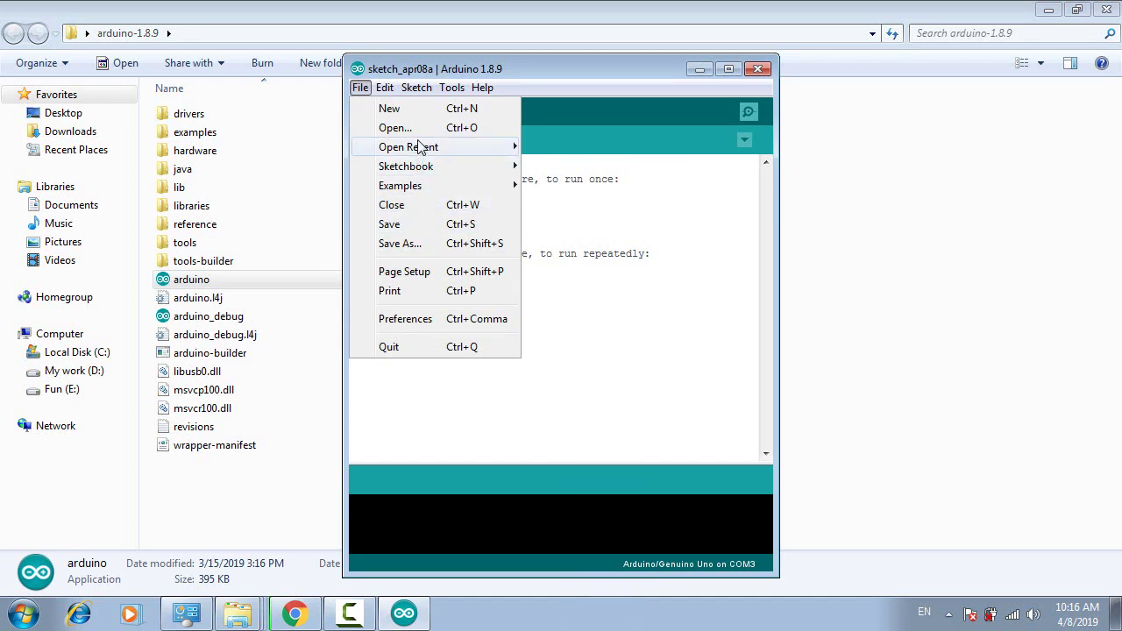
{"action": "mouse_move", "coordinate": [441, 195]}
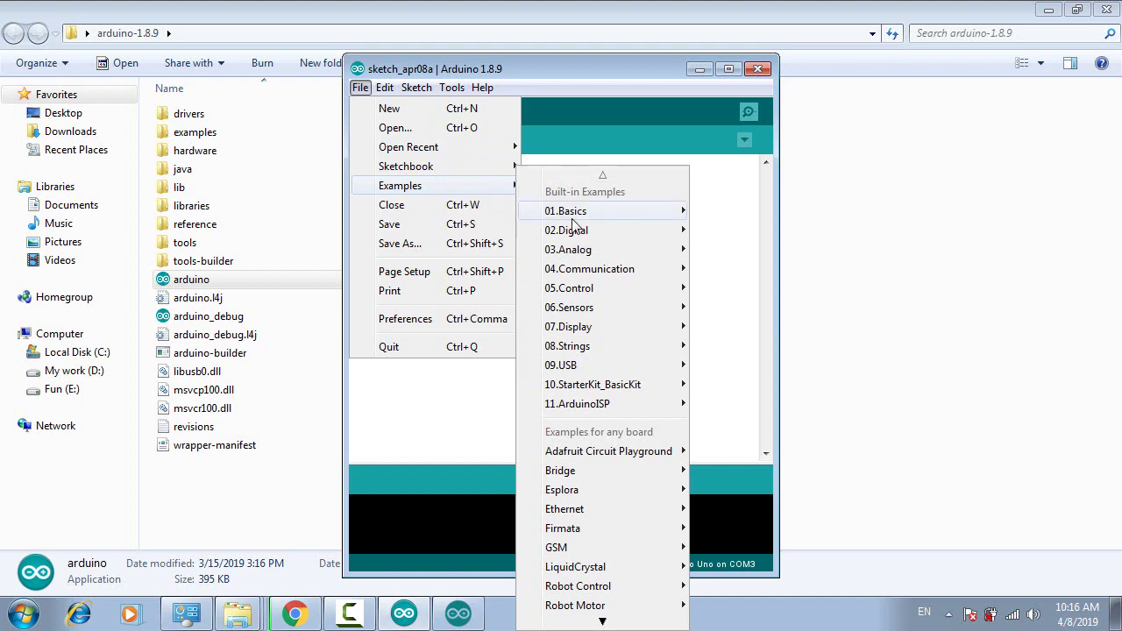
{"action": "mouse_move", "coordinate": [672, 217]}
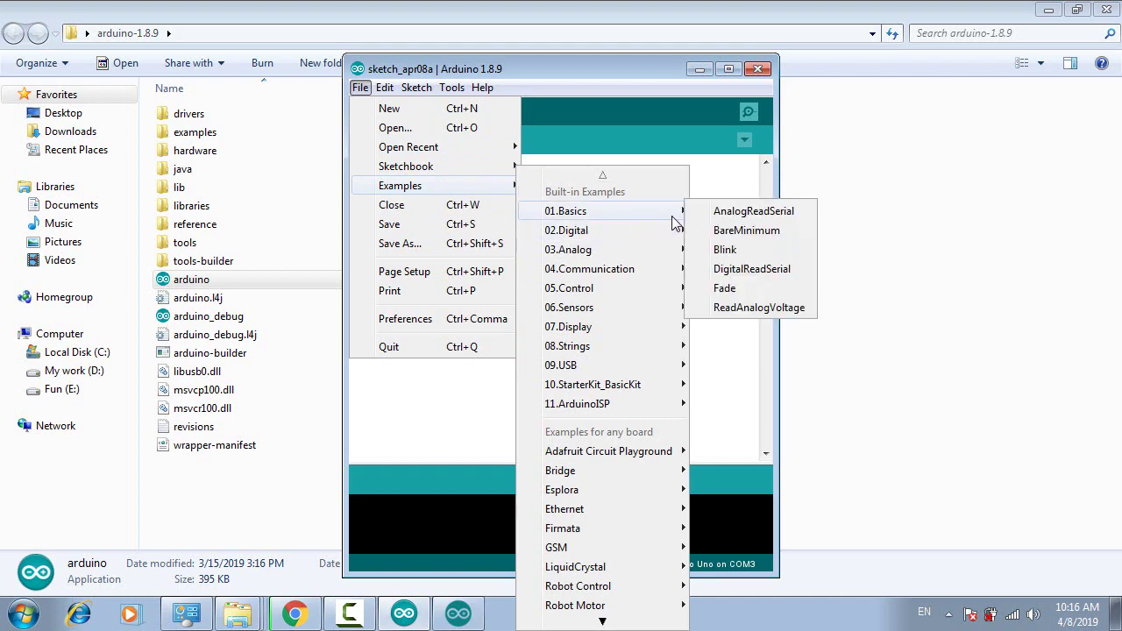
{"action": "left_click", "coordinate": [724, 252]}
Copy the Blink sketch's code from void setup() through the end of the loop function.
{"action": "scroll", "coordinate": [543, 263], "scroll_direction": "down", "scroll_amount": 7}
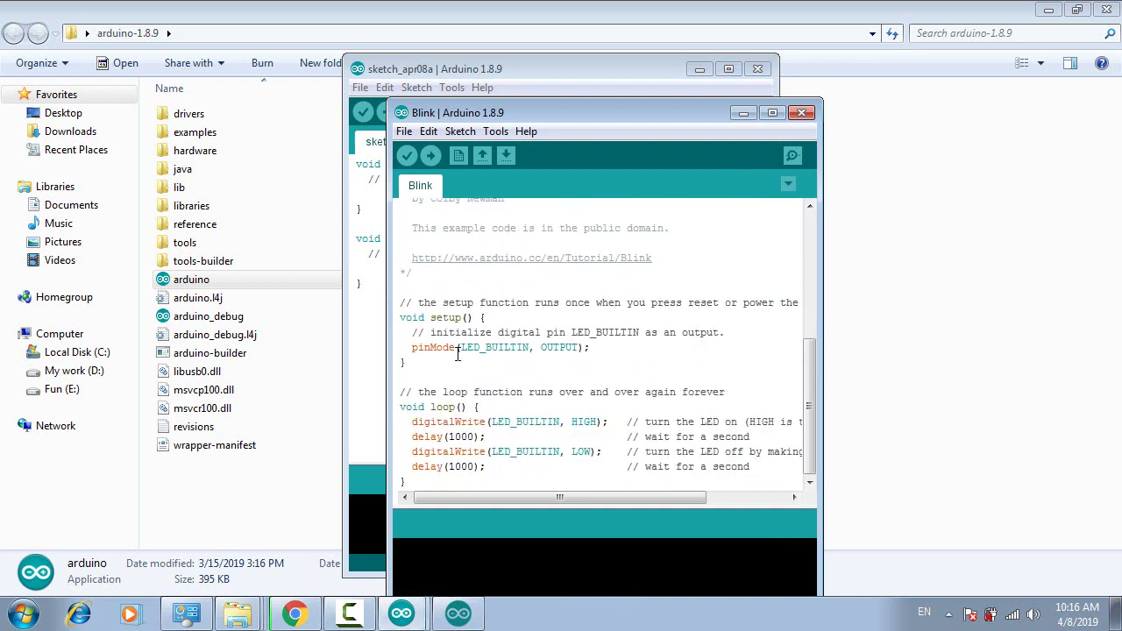
{"action": "left_click_drag", "start_coordinate": [403, 317], "coordinate": [531, 484]}
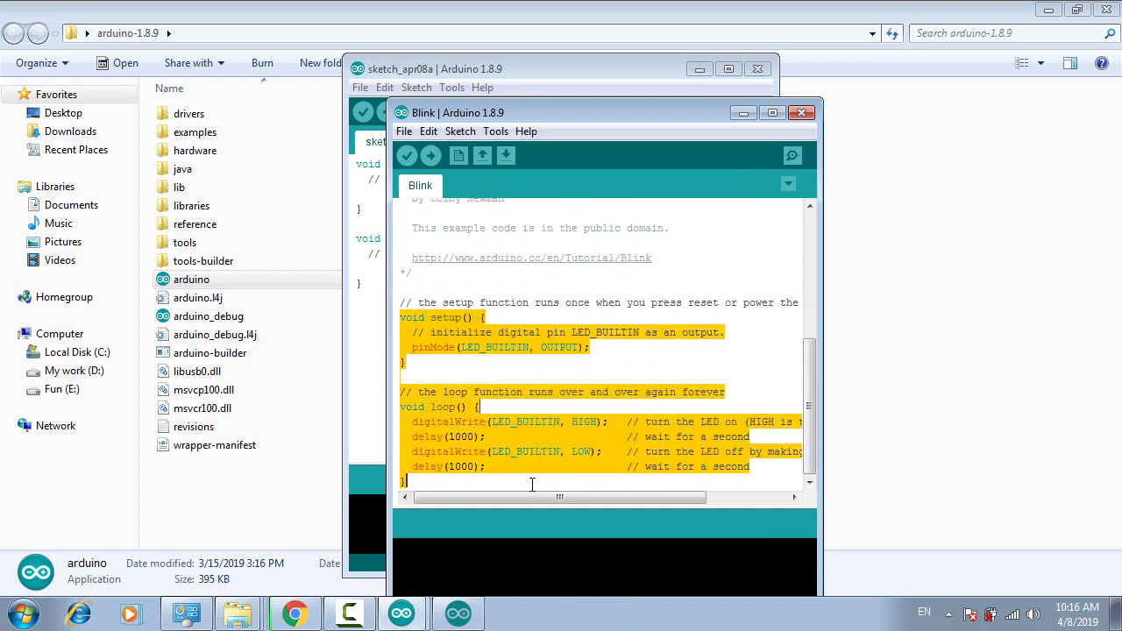
{"action": "right_click", "coordinate": [503, 443]}
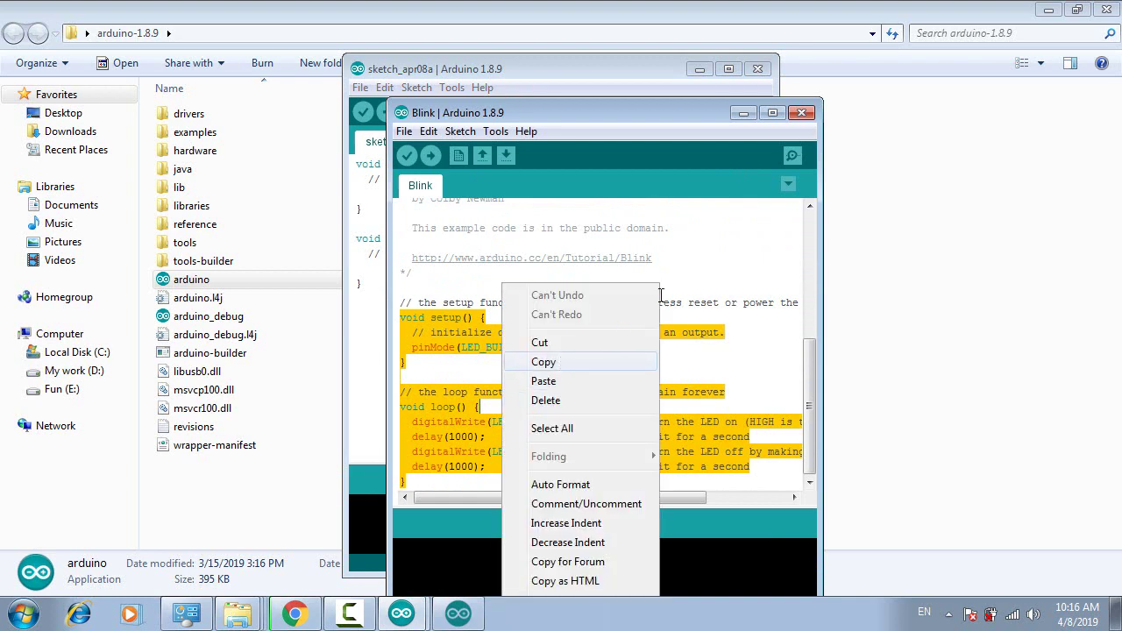
{"action": "left_click", "coordinate": [548, 363]}
Close both Arduino IDE windows and the arduino-1.8.9 folder, and return to the Tinkercad circuit in Chrome.
{"action": "left_click", "coordinate": [801, 112]}
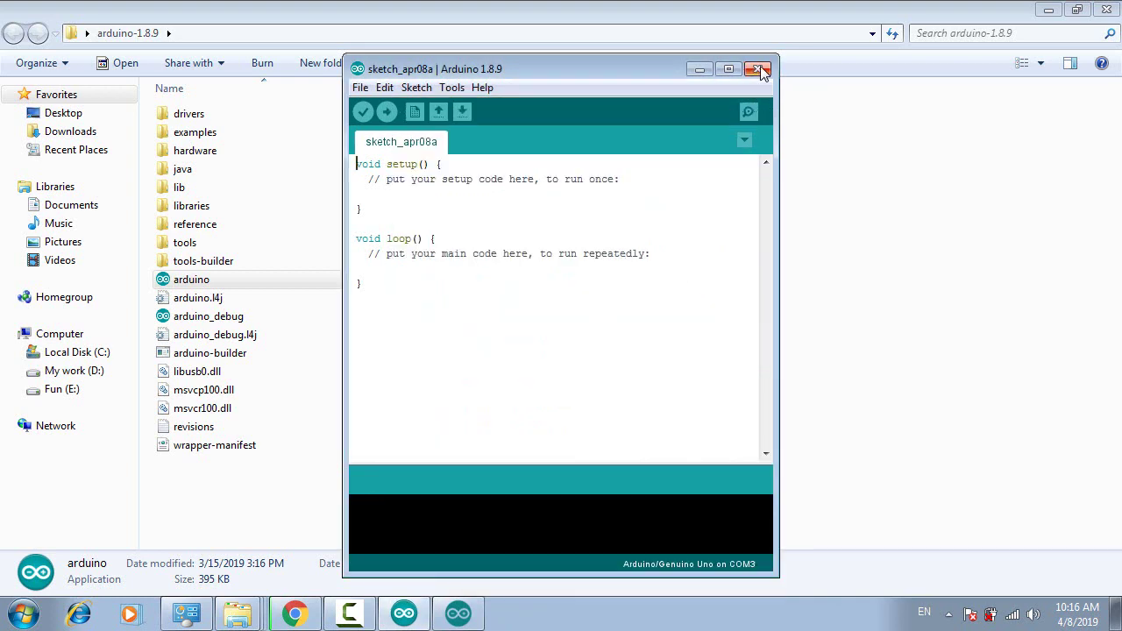
{"action": "left_click", "coordinate": [758, 69]}
{"action": "left_click", "coordinate": [649, 366]}
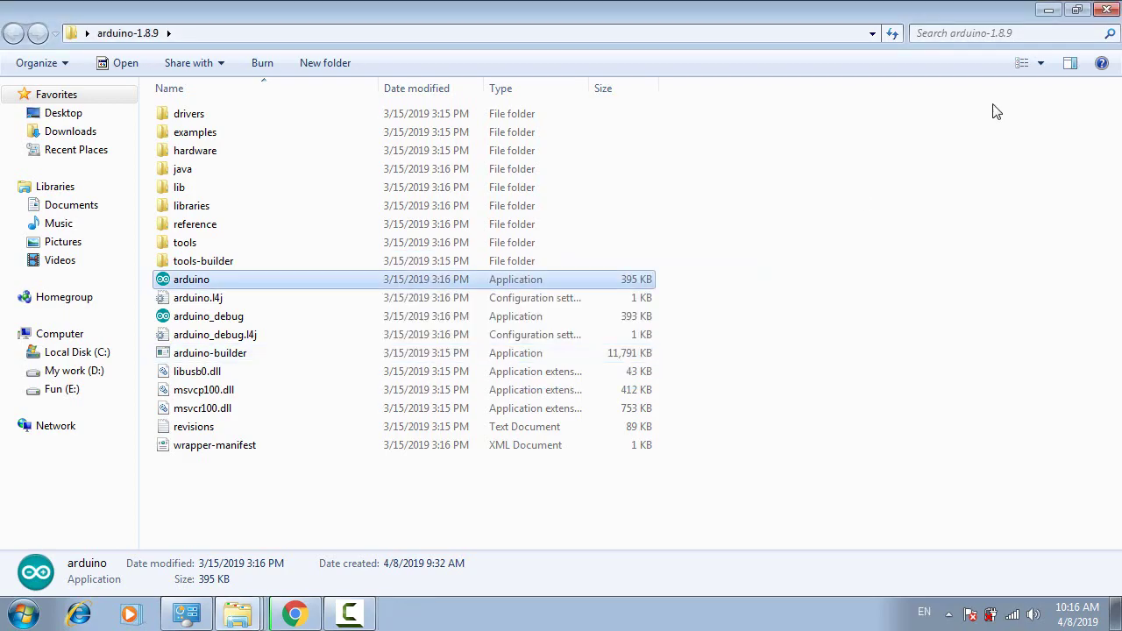
{"action": "left_click", "coordinate": [1111, 10]}
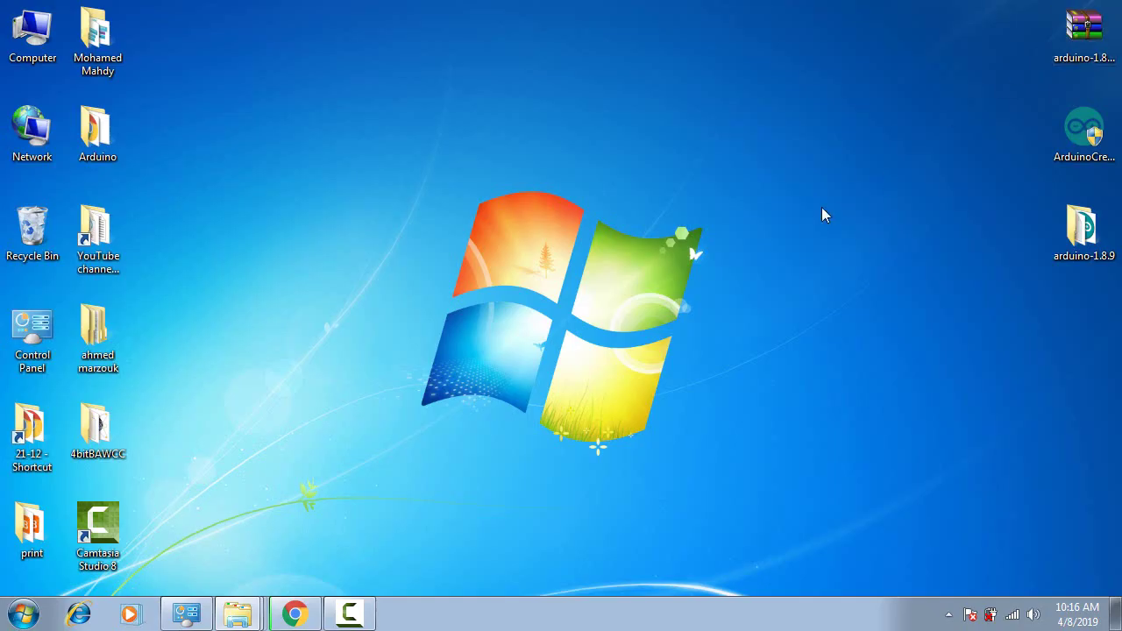
{"action": "left_click", "coordinate": [293, 616]}
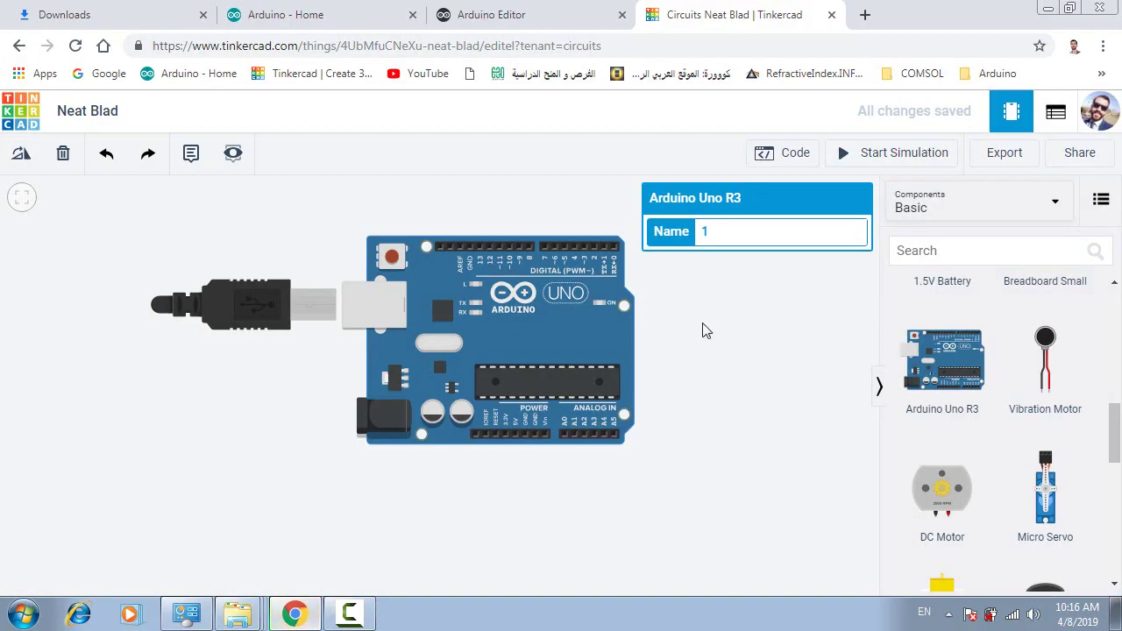
Open the circuit's code editor, dismiss the Windows driver security prompt, and change the editor from Blocks to Text, discarding the blocks.
{"action": "left_click", "coordinate": [791, 158]}
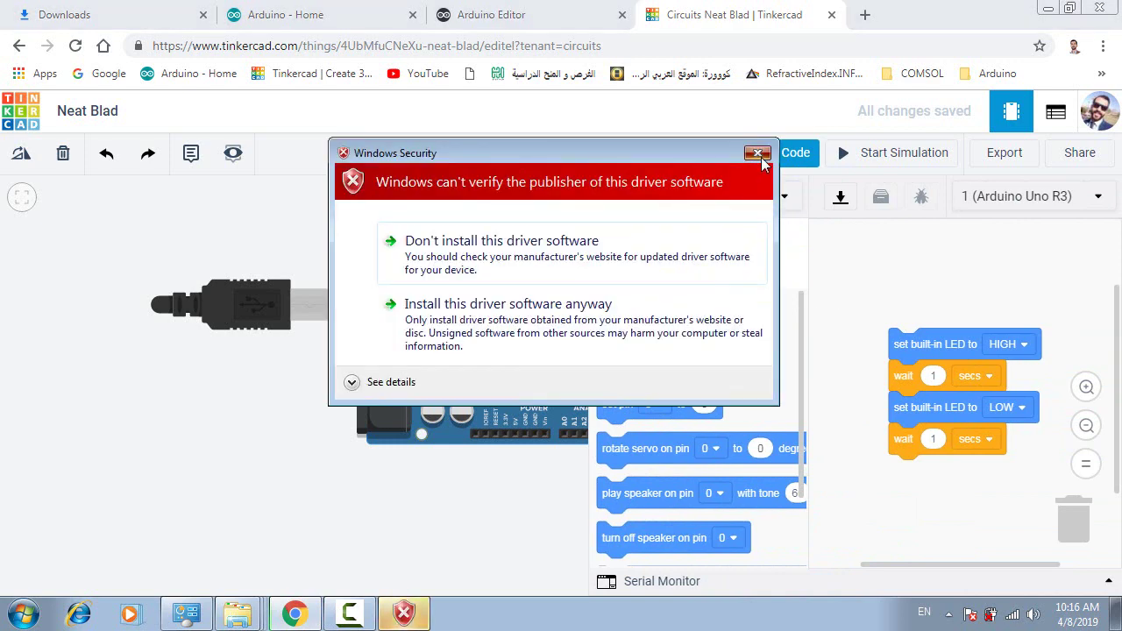
{"action": "left_click", "coordinate": [768, 145]}
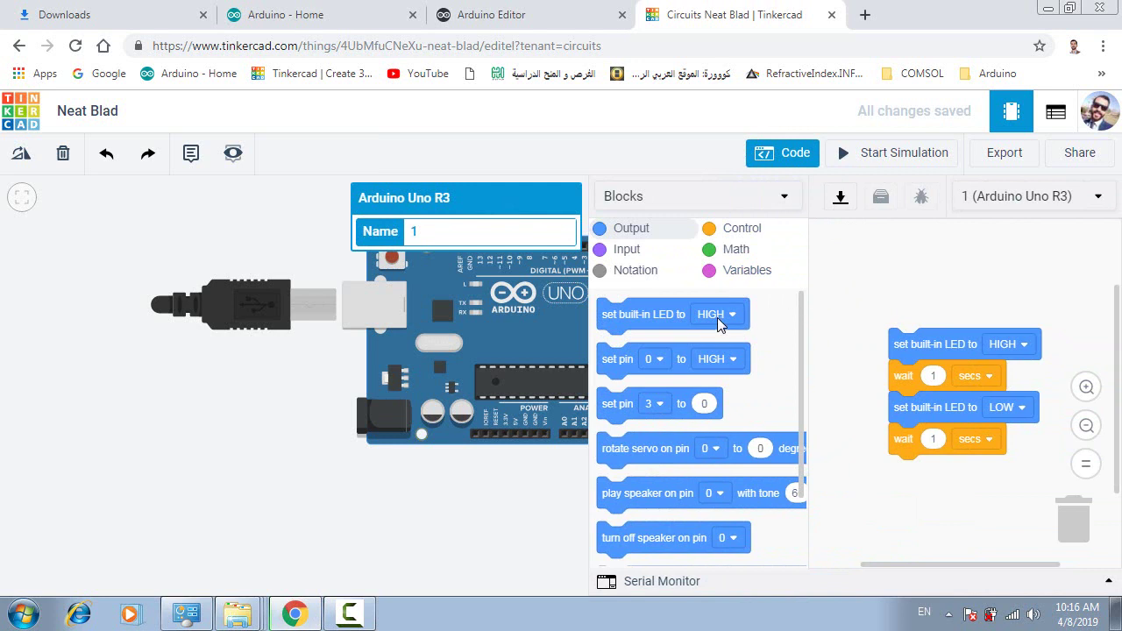
{"action": "left_click", "coordinate": [767, 197]}
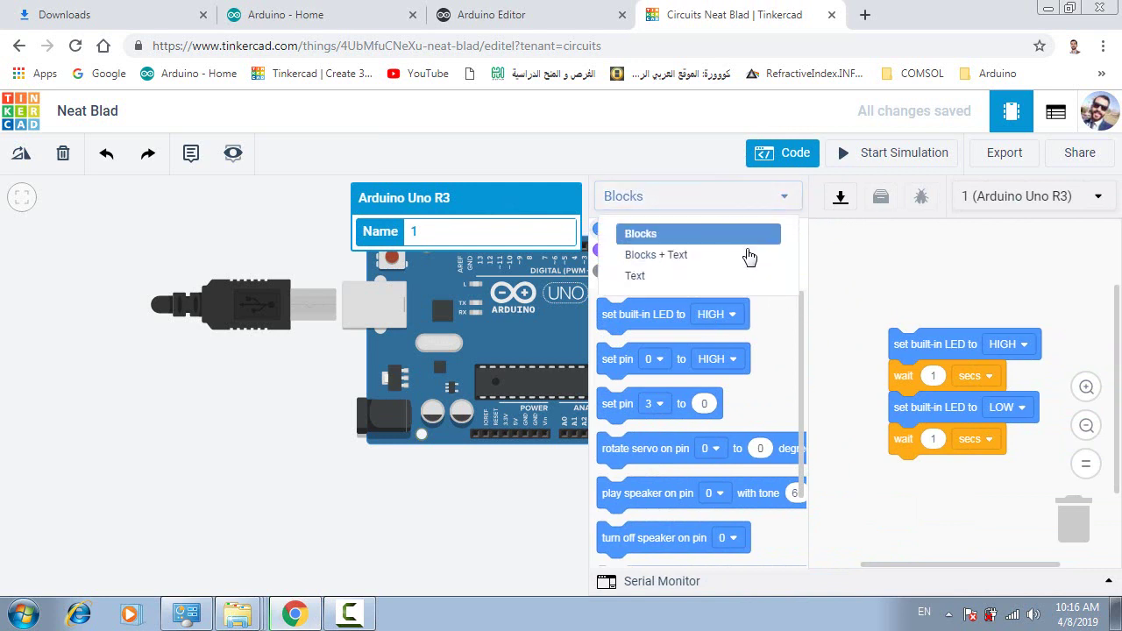
{"action": "left_click", "coordinate": [746, 276]}
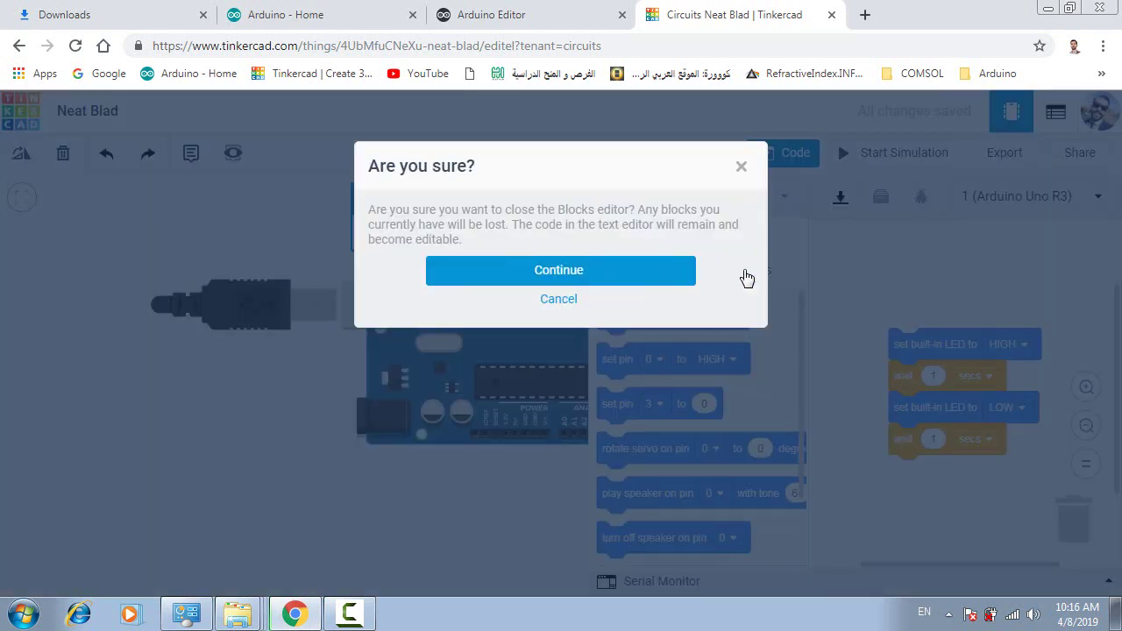
{"action": "left_click", "coordinate": [601, 277]}
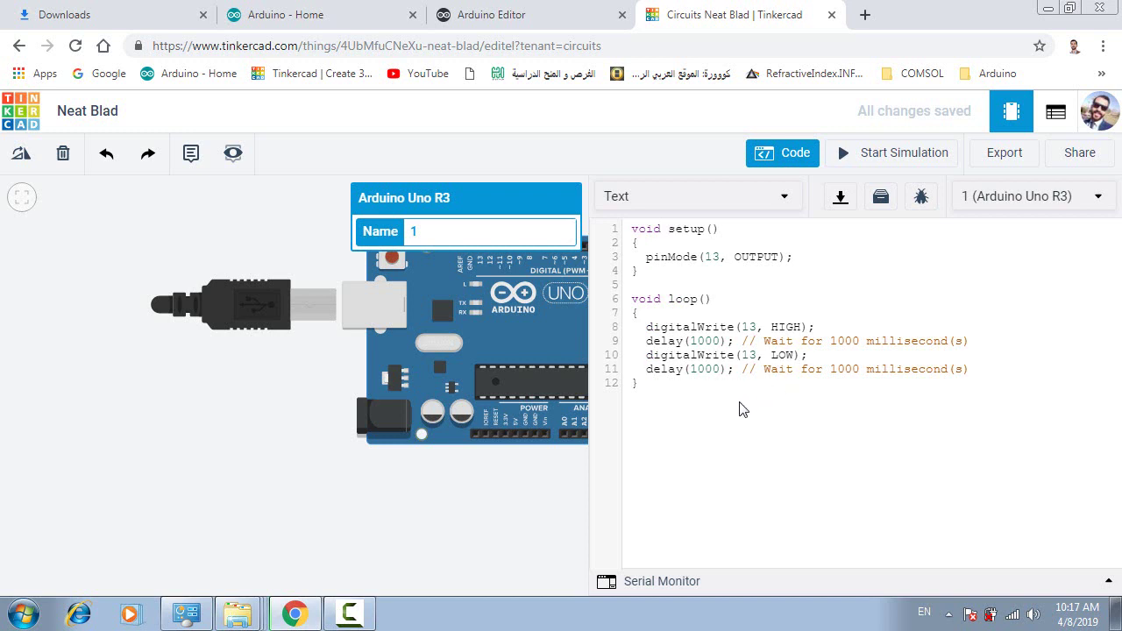
Run the simulation, stop it to shift the Arduino Uno clear of the code editor, and start the simulation again.
{"action": "left_click", "coordinate": [895, 155]}
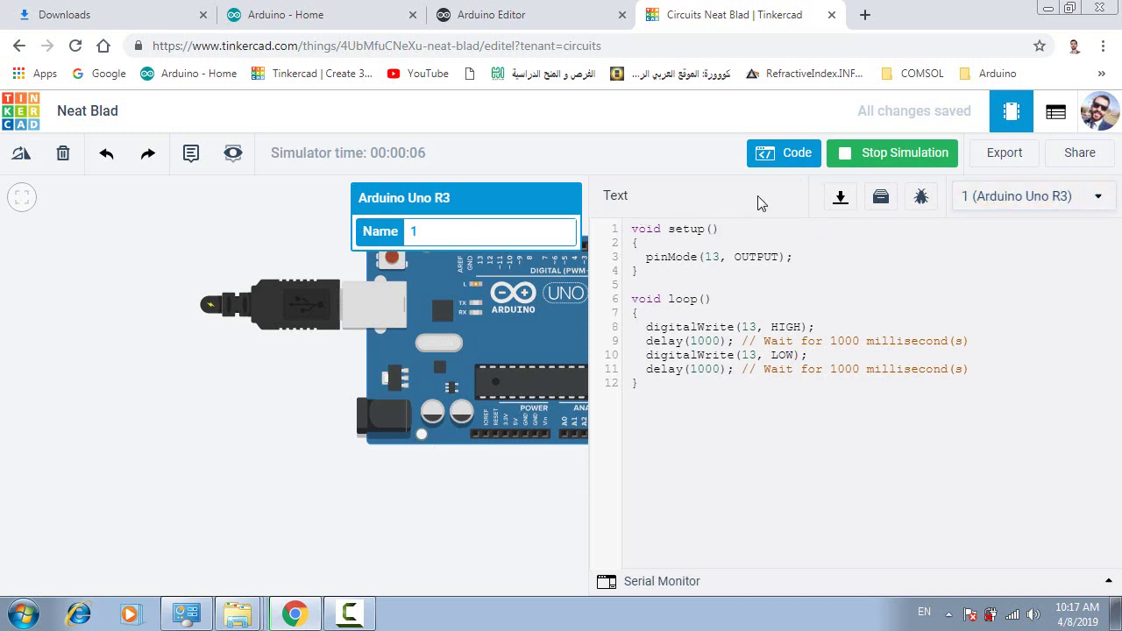
{"action": "left_click", "coordinate": [864, 165]}
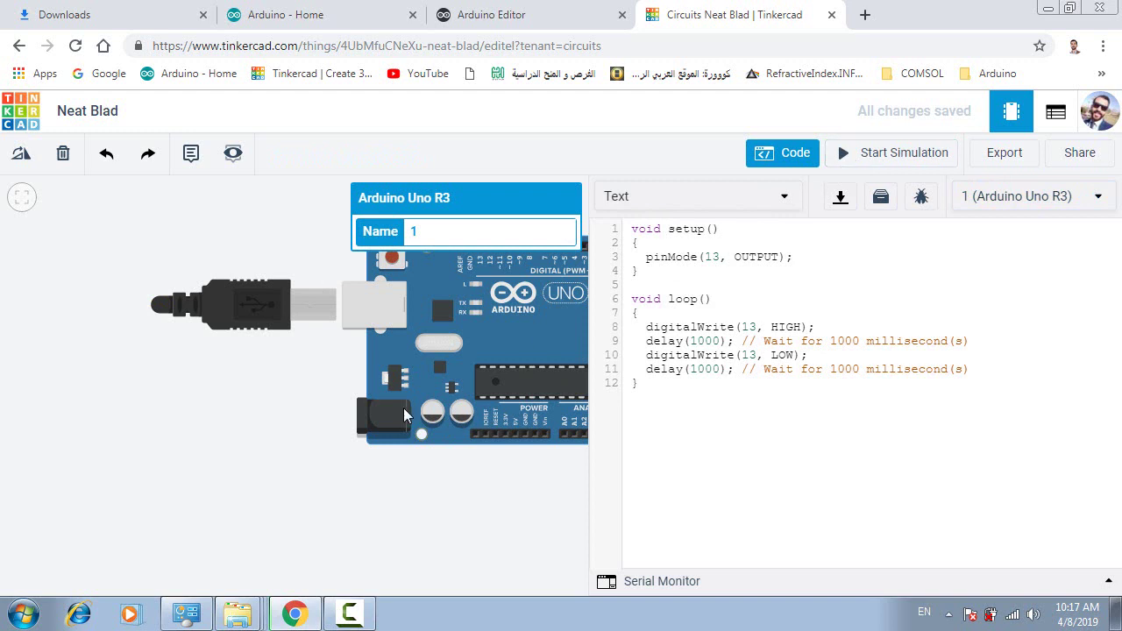
{"action": "left_click_drag", "start_coordinate": [436, 369], "coordinate": [298, 449]}
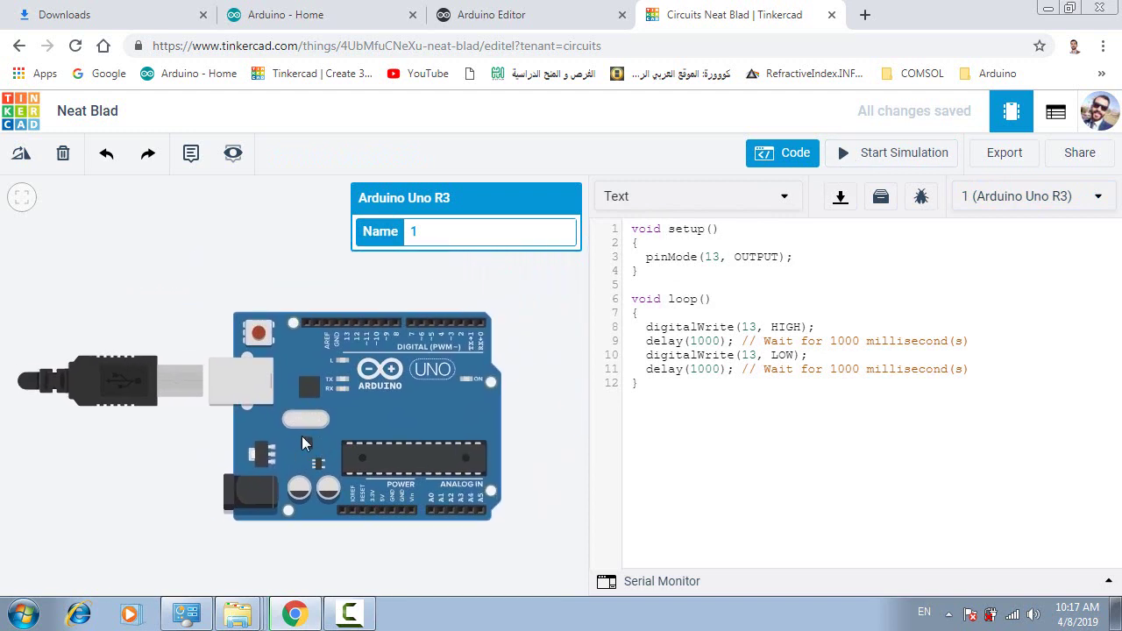
{"action": "left_click", "coordinate": [902, 156]}
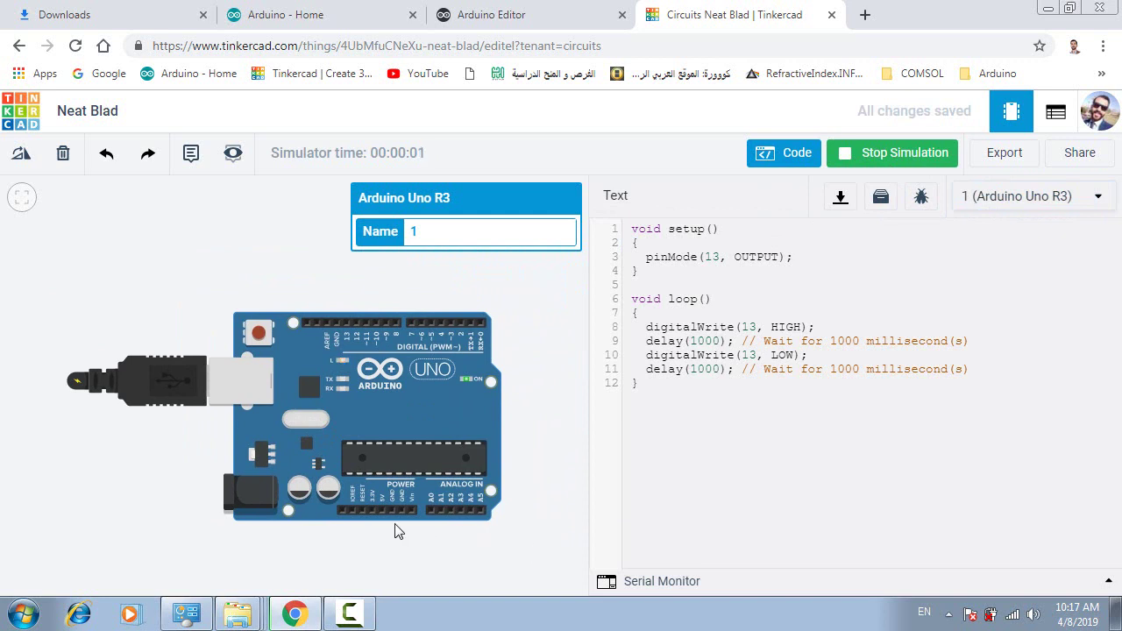